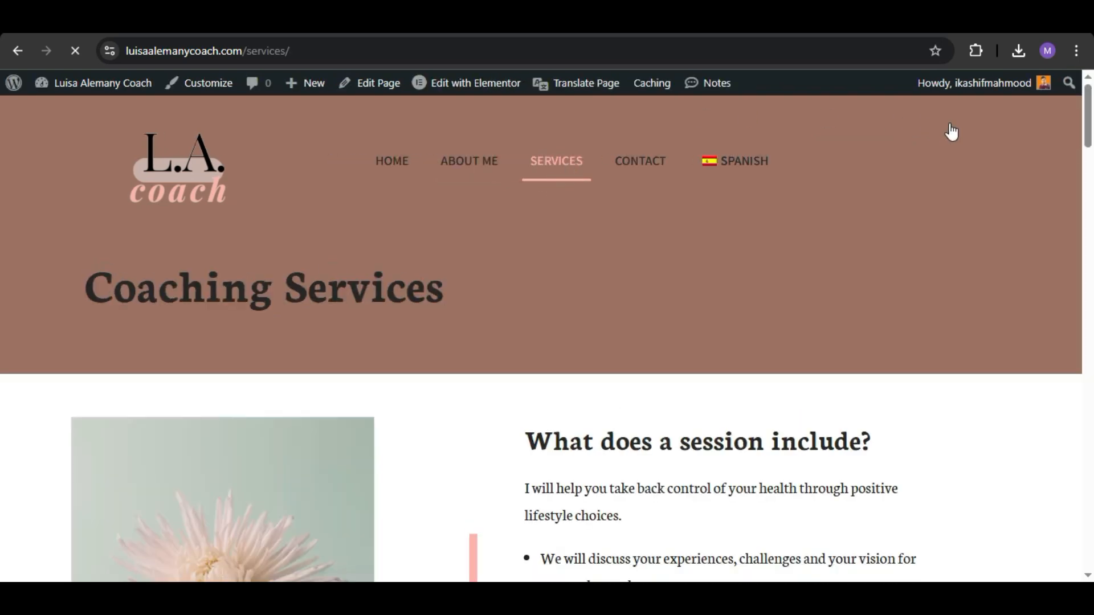
- Find the DOWNLOAD NOW button in the Services page's free guide section
drag(1088, 128, 1086, 407)
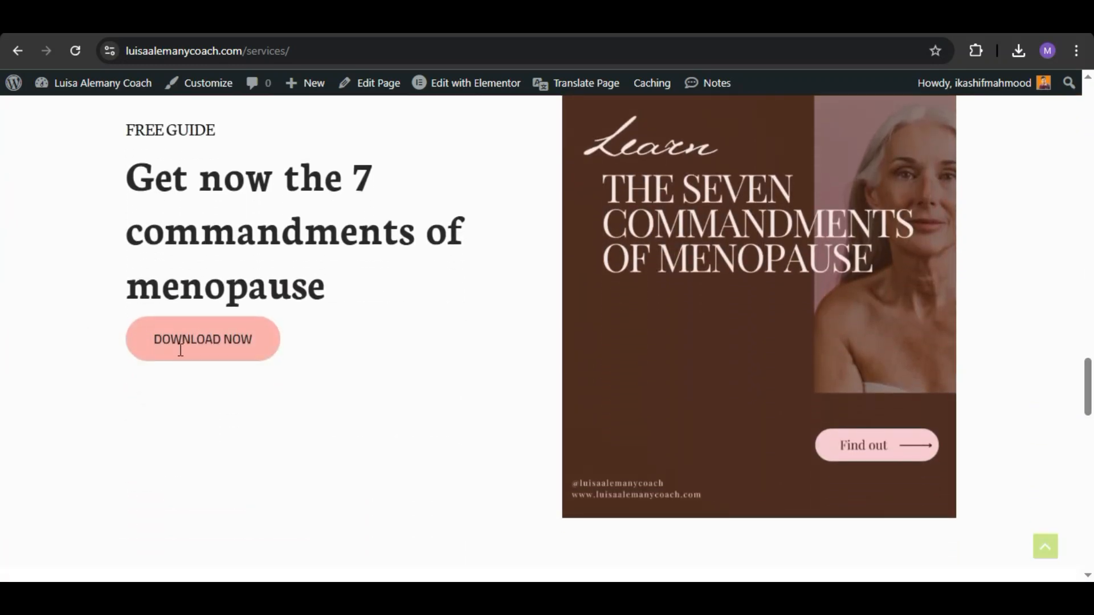
double_click(181, 350)
triple_click(253, 345)
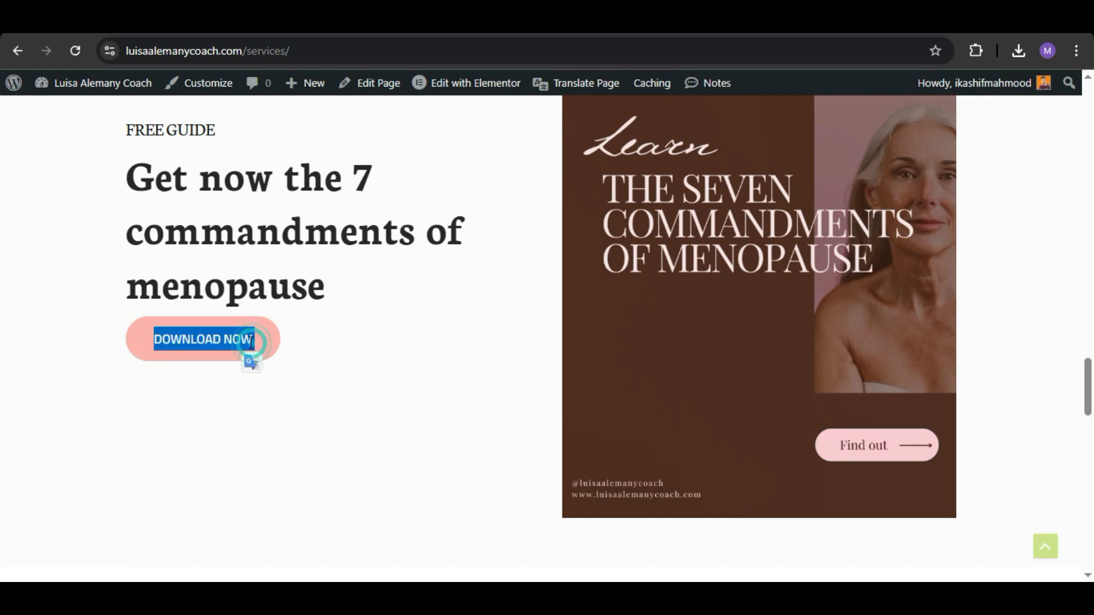
click(205, 316)
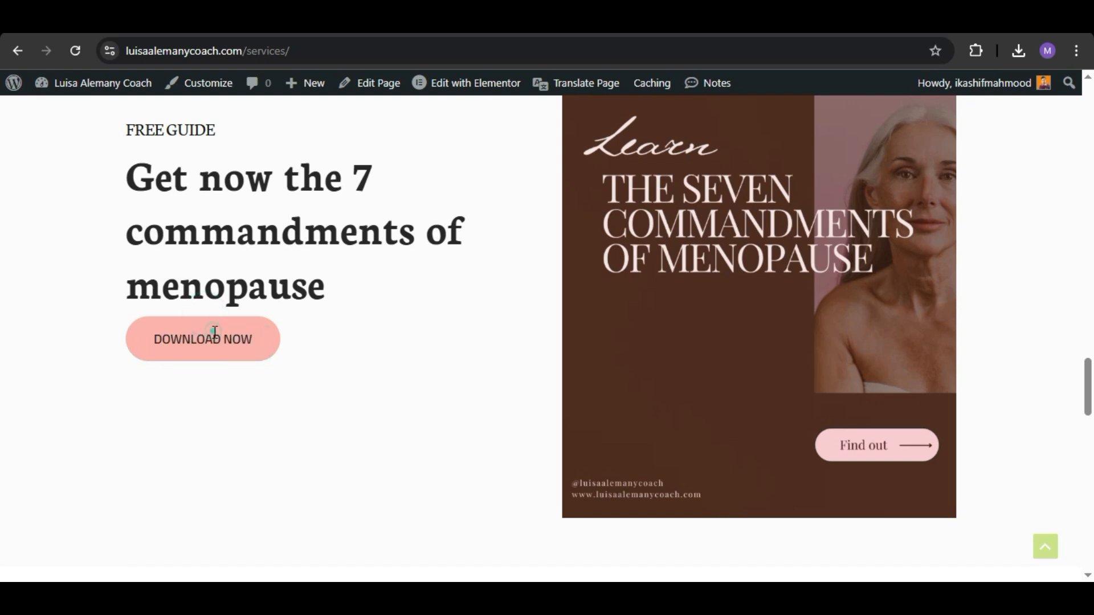
- Open the popup templates in the site's WordPress dashboard and start a new popup
mouse_move(97, 83)
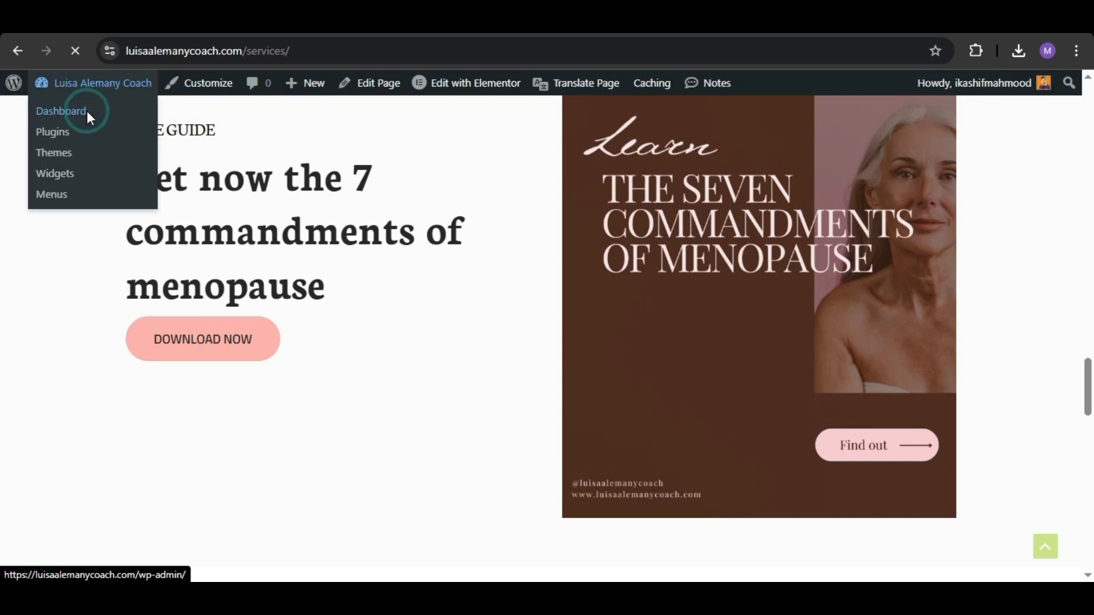
click(87, 111)
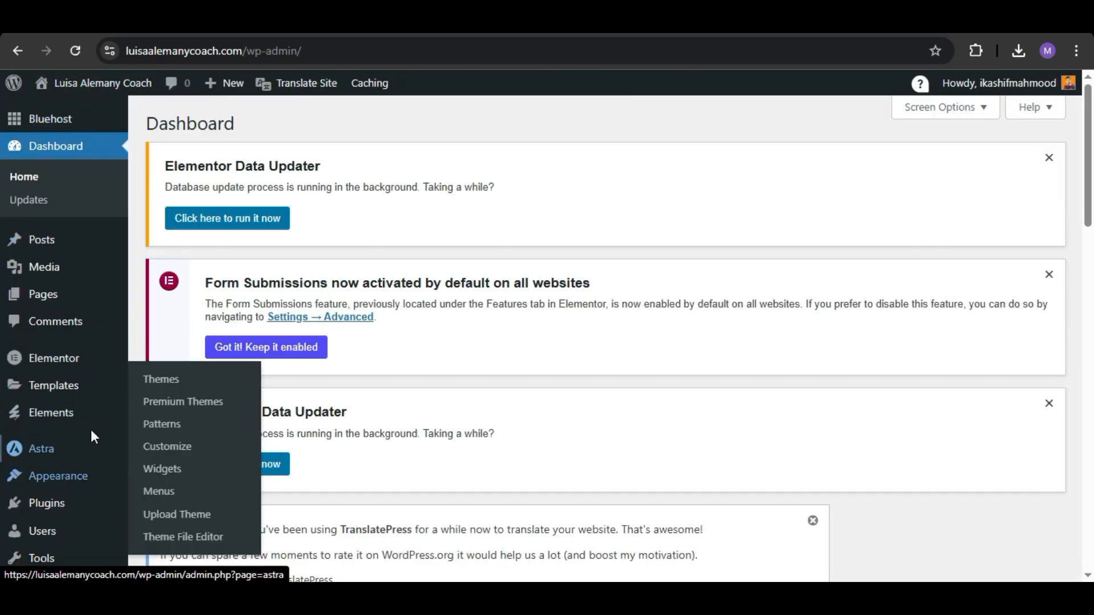
scroll(3, 208, down, 2)
scroll(3, 208, down, 2)
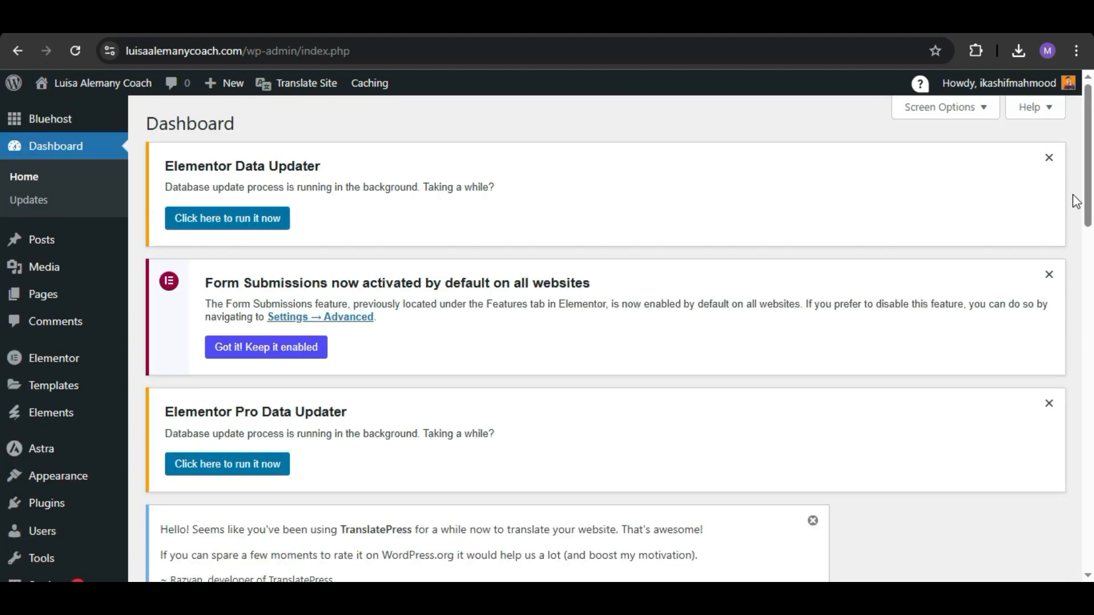
scroll(1088, 188, down, 7)
mouse_move(68, 333)
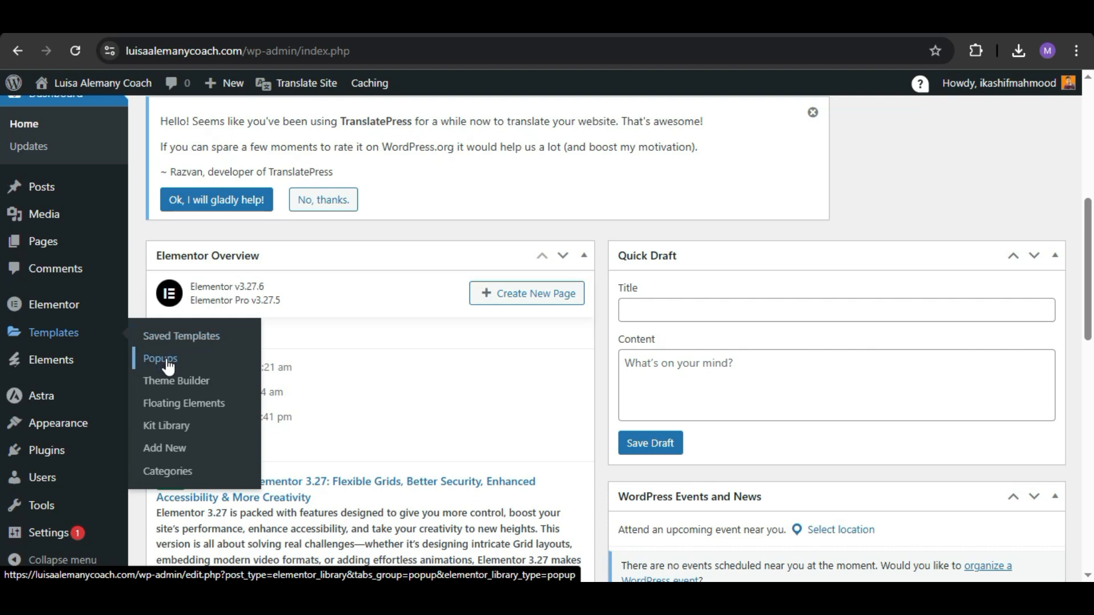
click(166, 360)
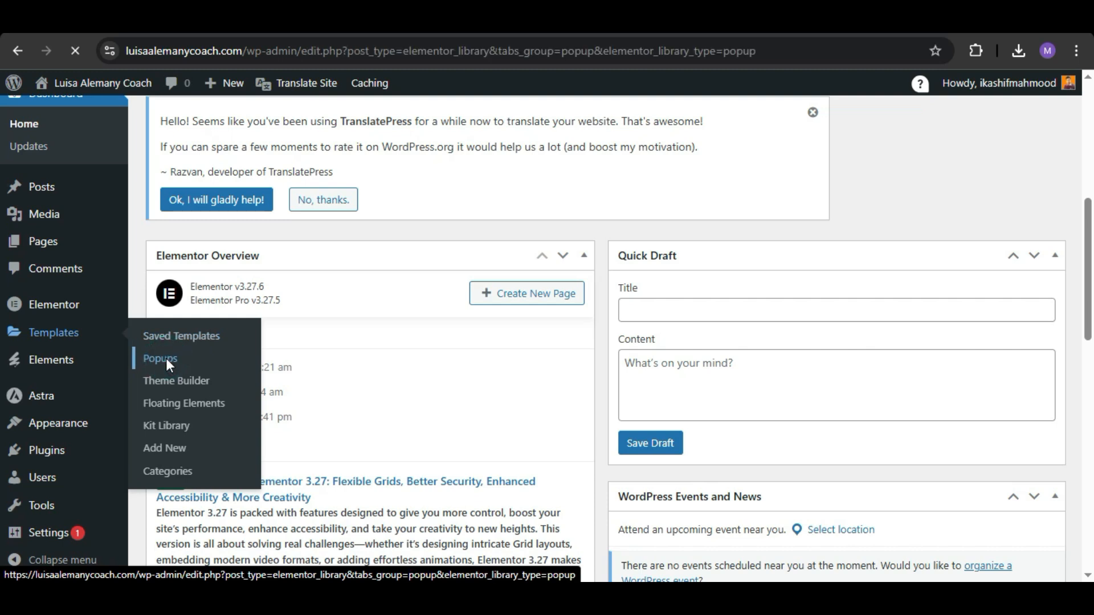
drag(1090, 260, 1089, 491)
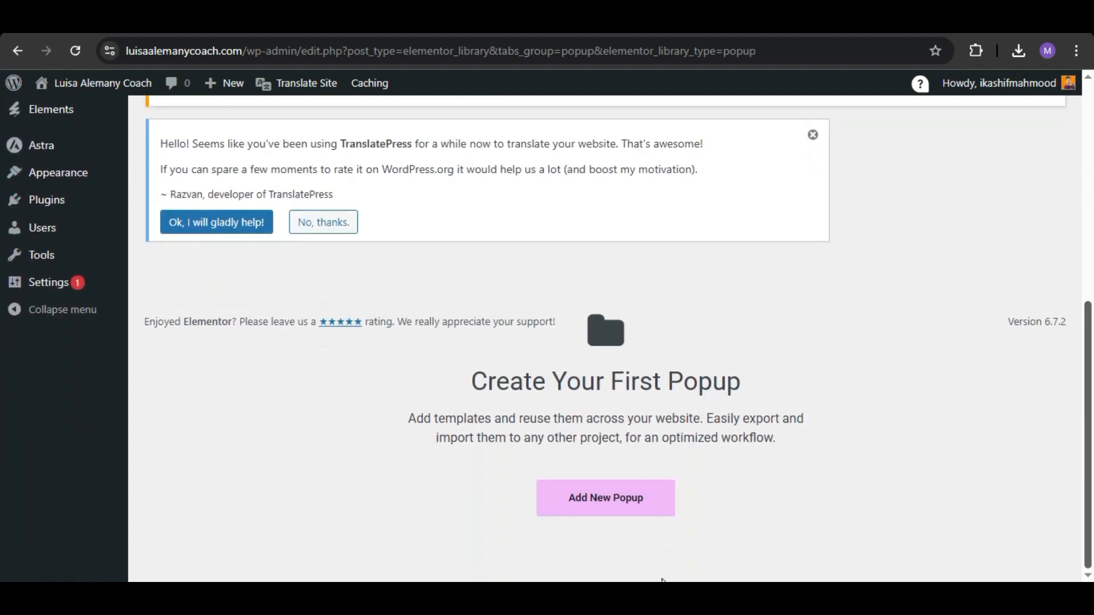
click(613, 507)
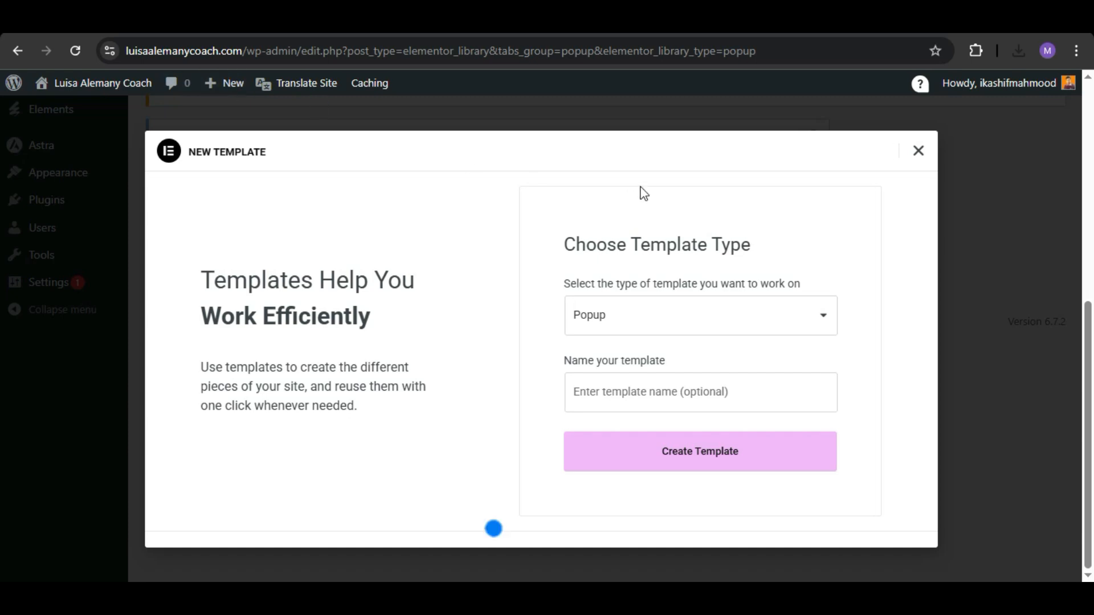
- View the downloaded reference image of the FREE Menopause Resource Guide popup design
click(1026, 52)
click(872, 143)
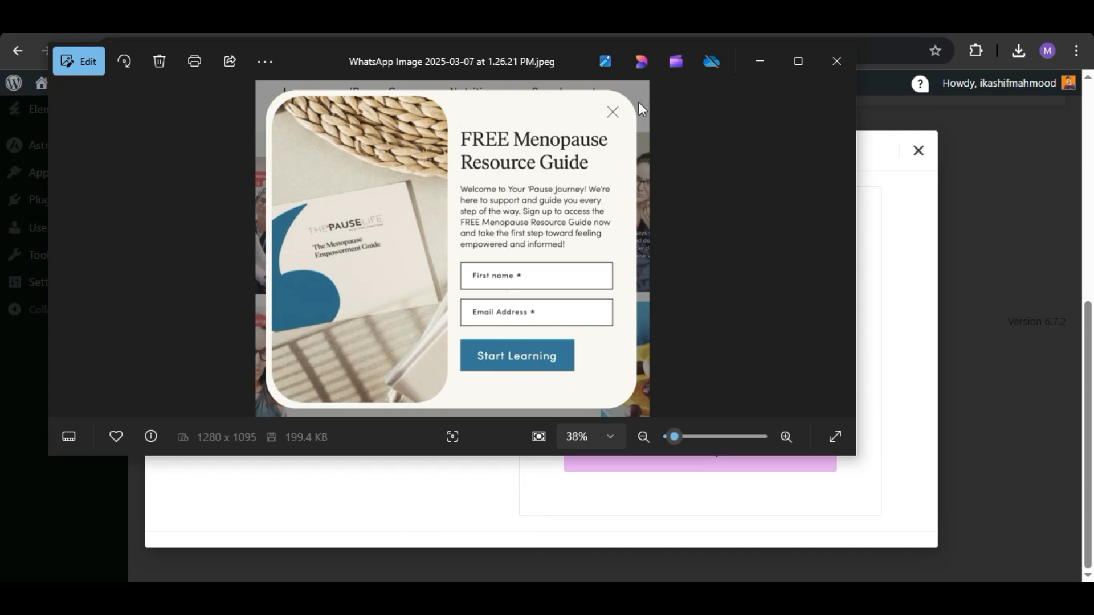
click(762, 63)
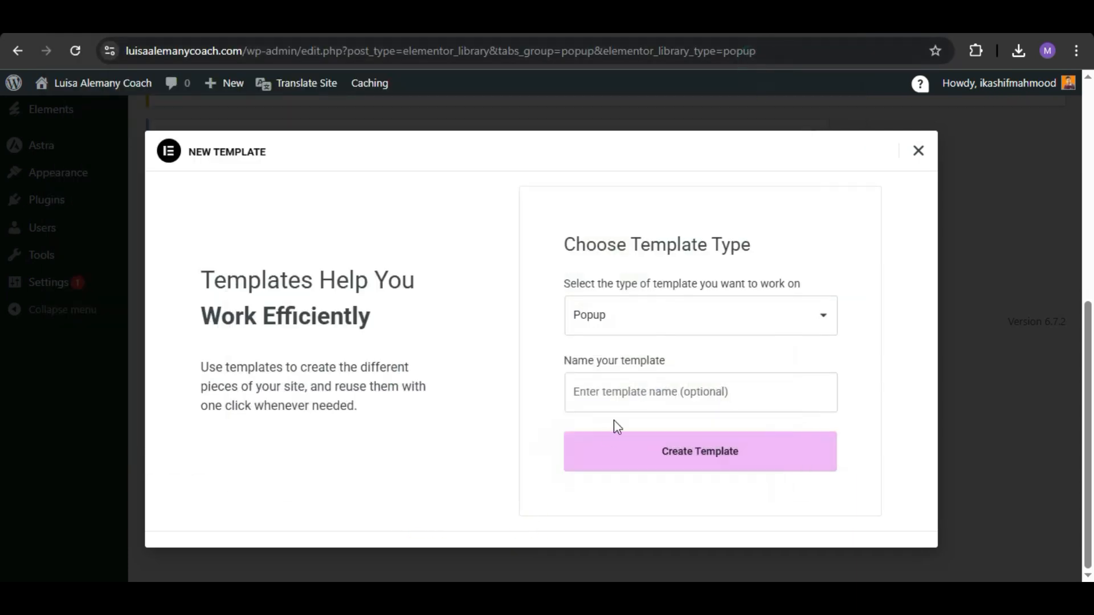
- Name the popup template "free guide" and create it
click(593, 403)
text(fre)
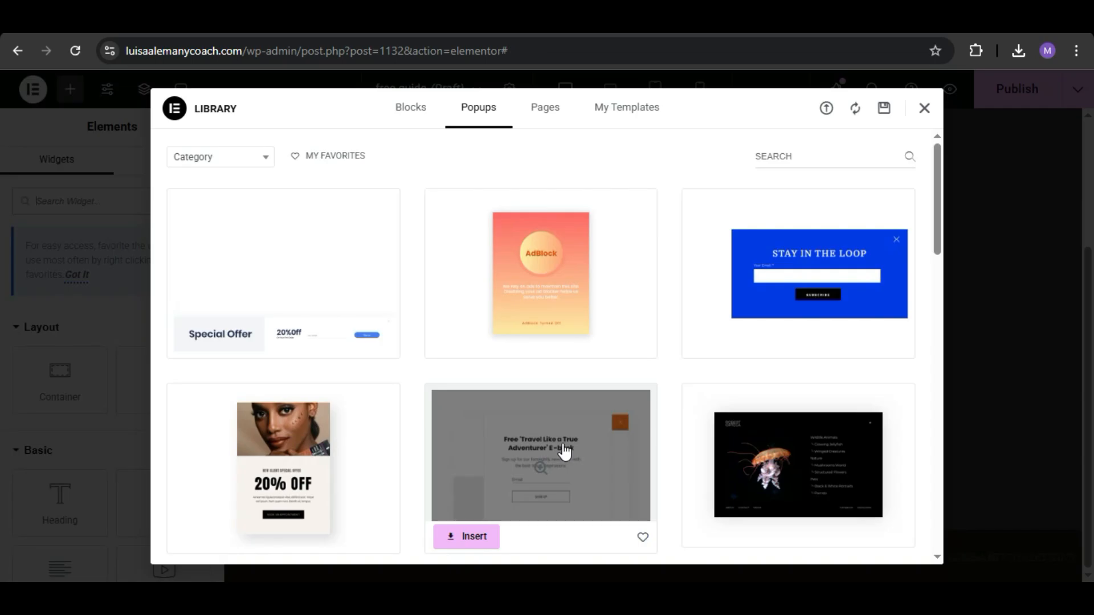
- Insert the "Subscribe To Our Weekly Newsletter" popup design from the template library
drag(939, 204, 908, 415)
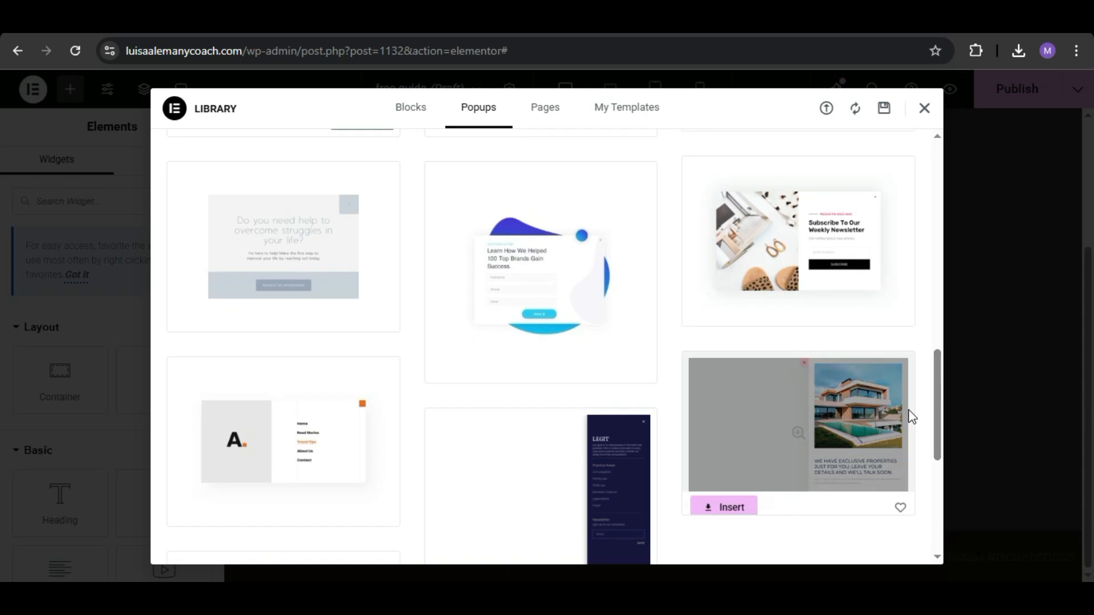
mouse_move(934, 378)
mouse_down()
mouse_move(940, 487)
mouse_move(941, 367)
mouse_move(930, 365)
mouse_up()
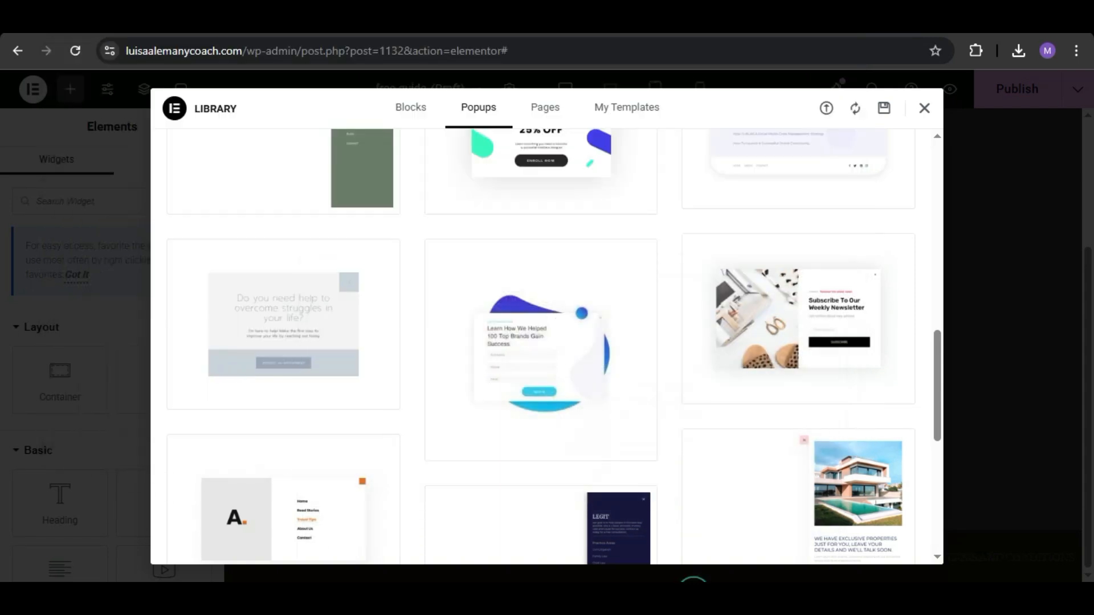
mouse_move(798, 380)
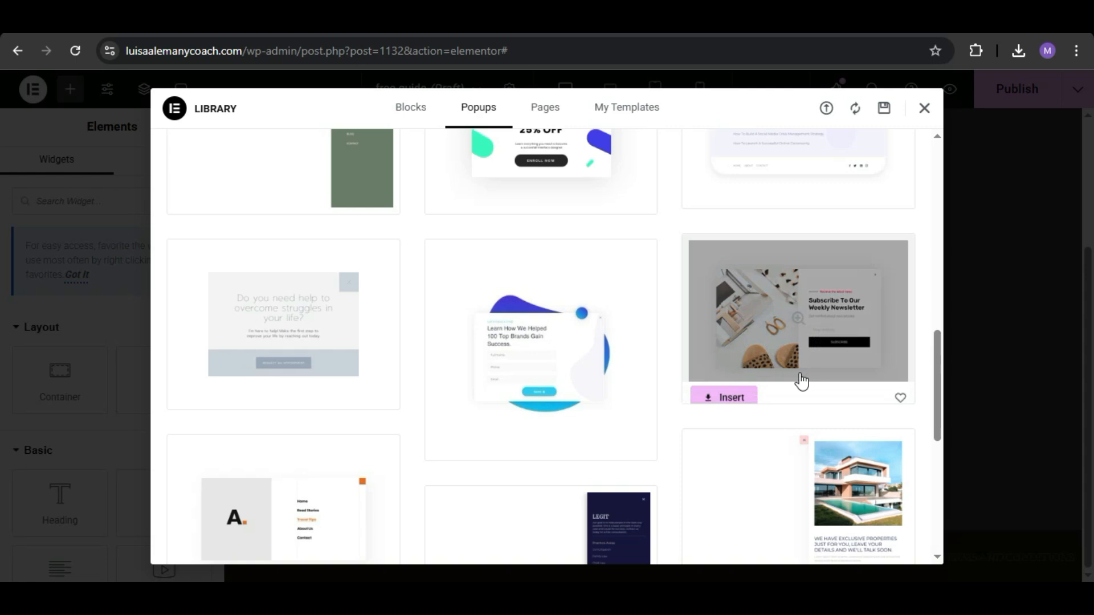
click(732, 389)
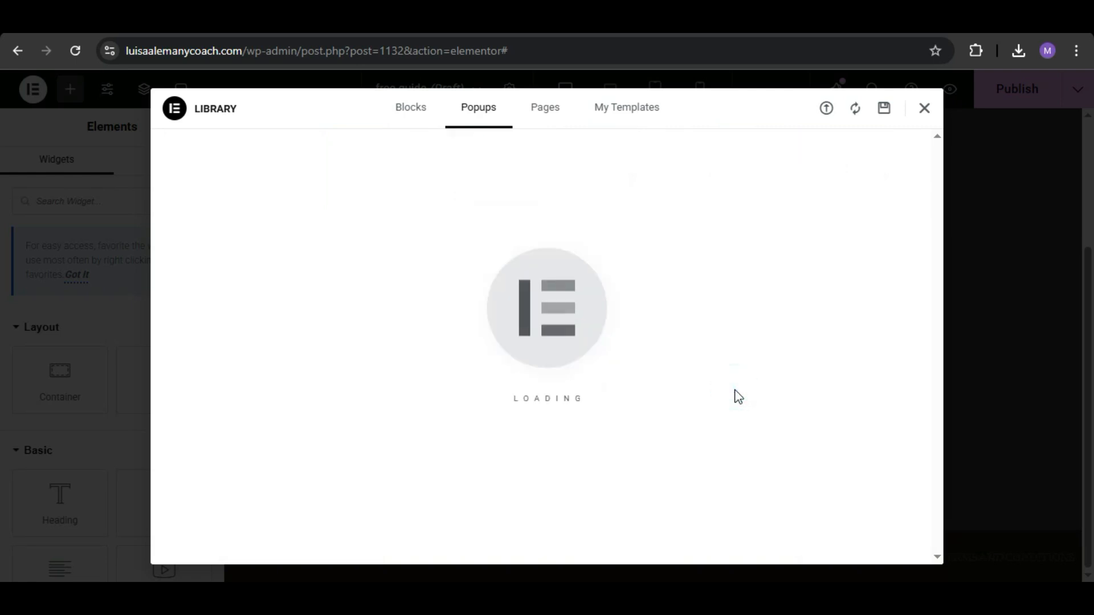
- Replace the image container's background with 1-2.png, the English "The Seven Commandments of Menopause" picture from the media library
click(343, 166)
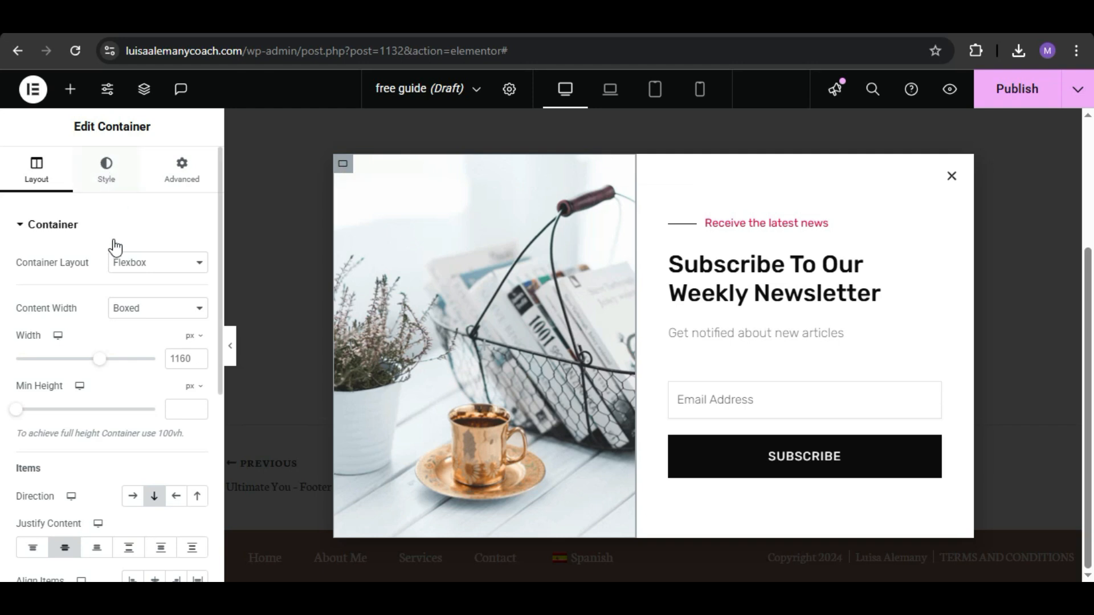
click(122, 180)
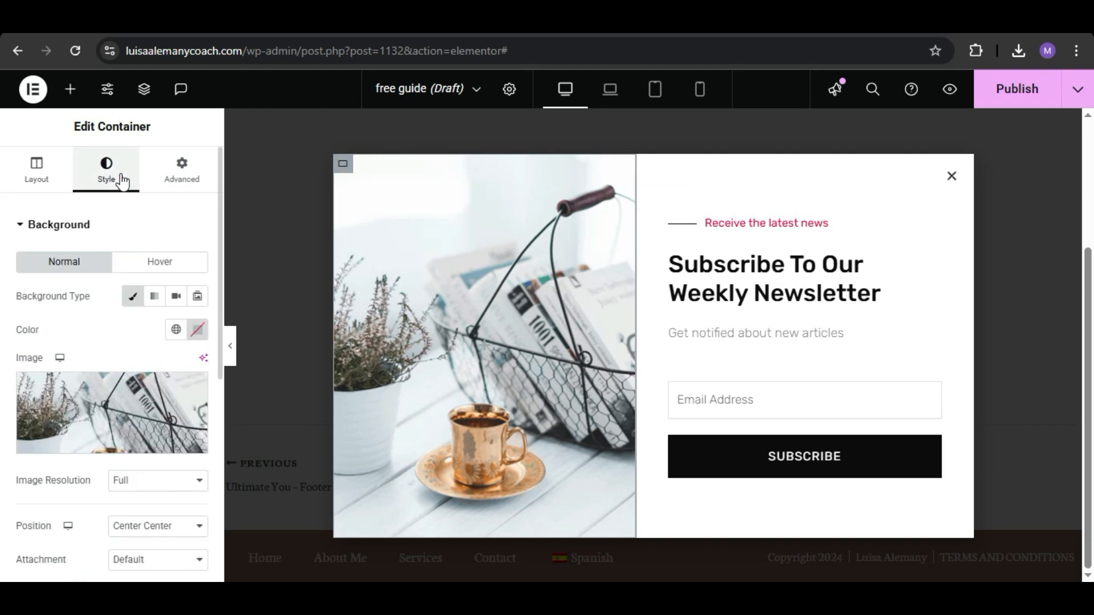
click(108, 435)
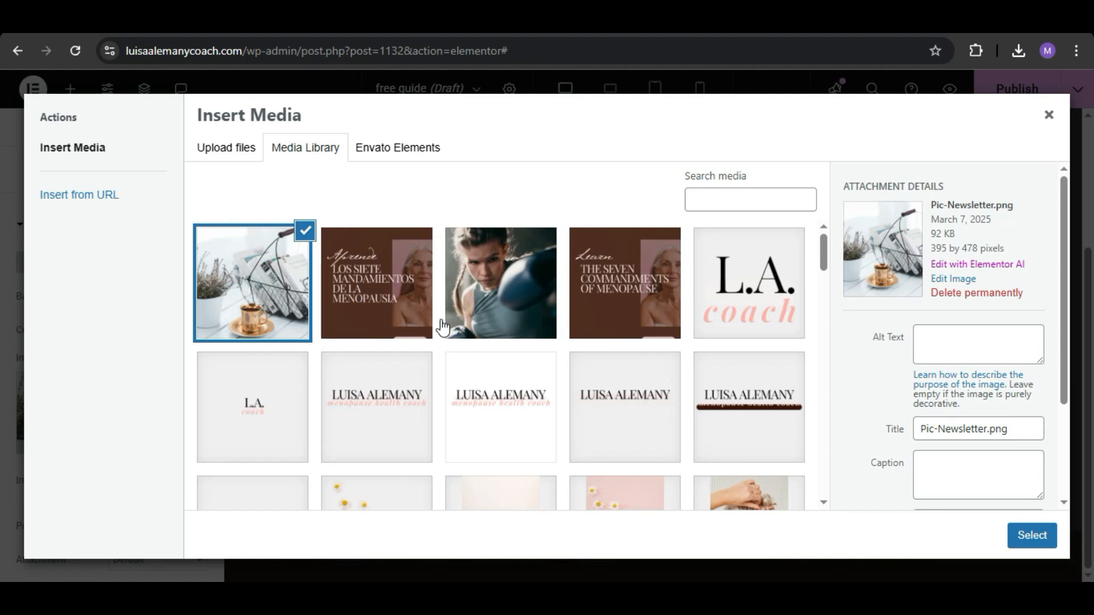
click(607, 296)
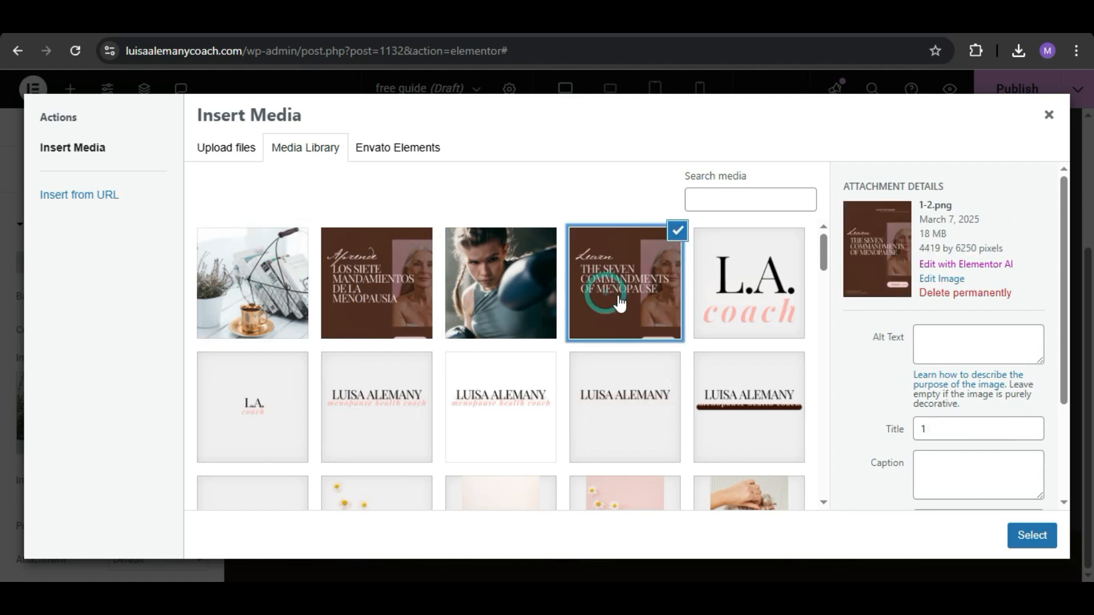
click(1021, 527)
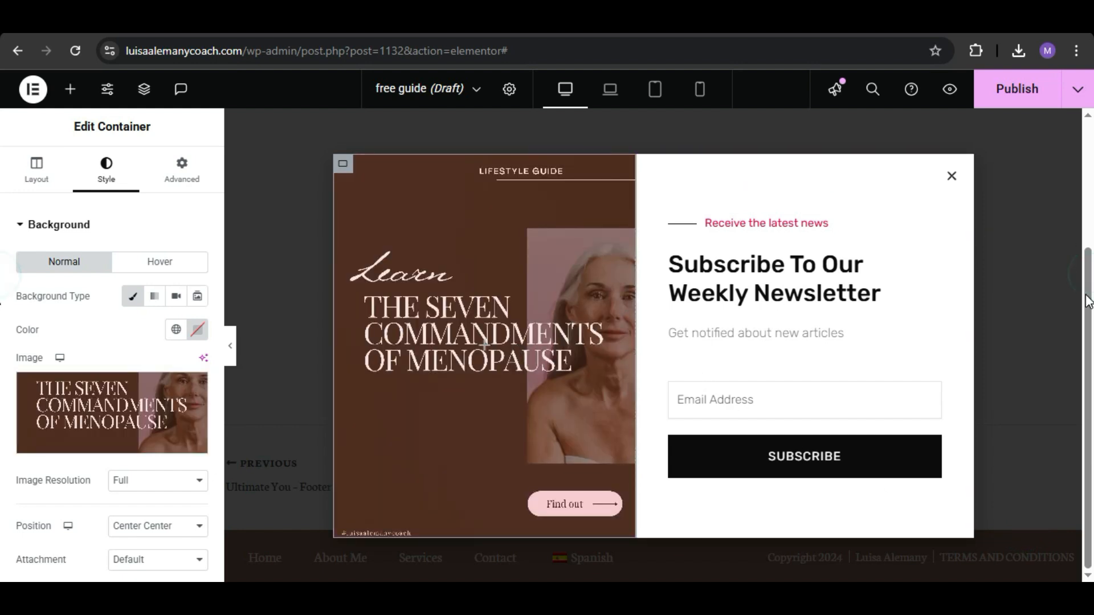
- Round the border corners of the popup's image container
scroll(223, 525, down, 5)
click(46, 512)
click(50, 422)
click(50, 423)
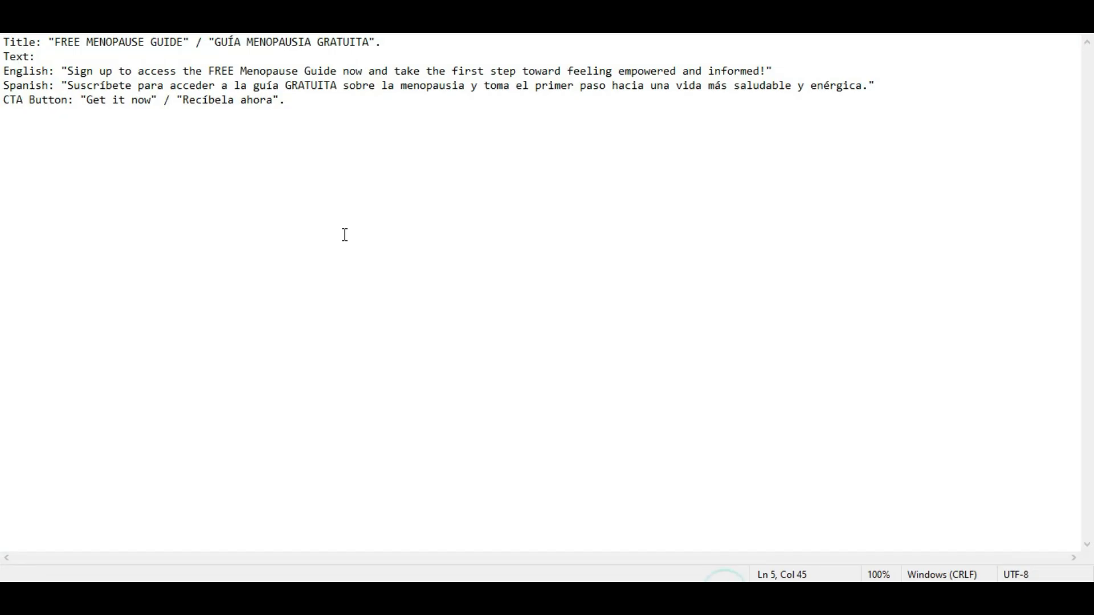
- Copy the English title from the text notes and replace the popup heading with "FREE MENOPAUSE GUIDE"
drag(55, 43, 183, 44)
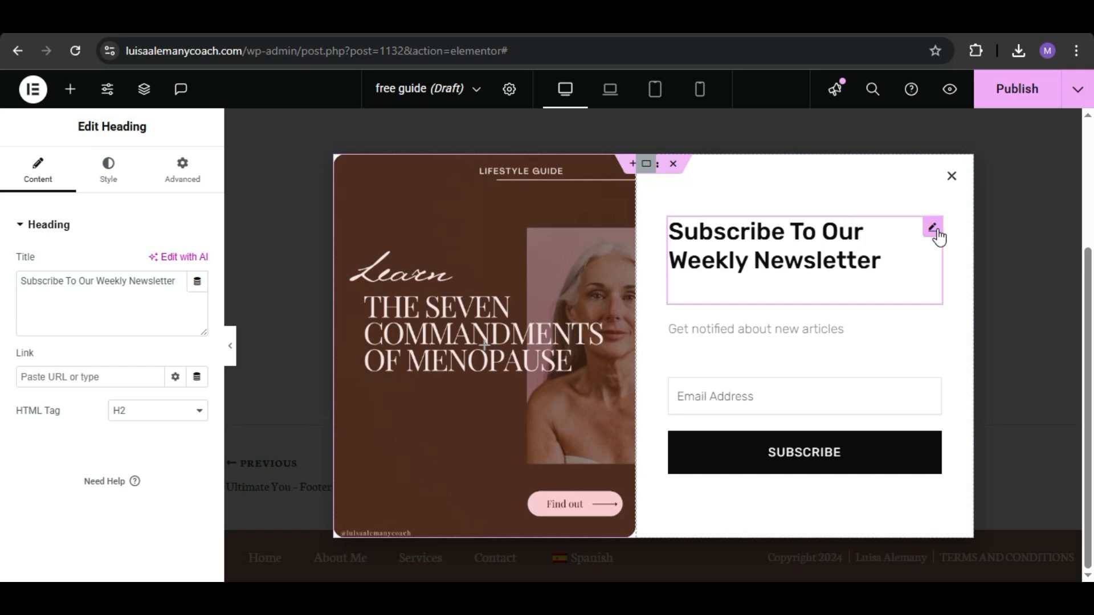
click(171, 308)
key(ctrl+a)
text(FREE MENOPAUSE GUIDE)
- Give the popup heading a bold serif font found by searching "neu" and widen its letter spacing
click(109, 171)
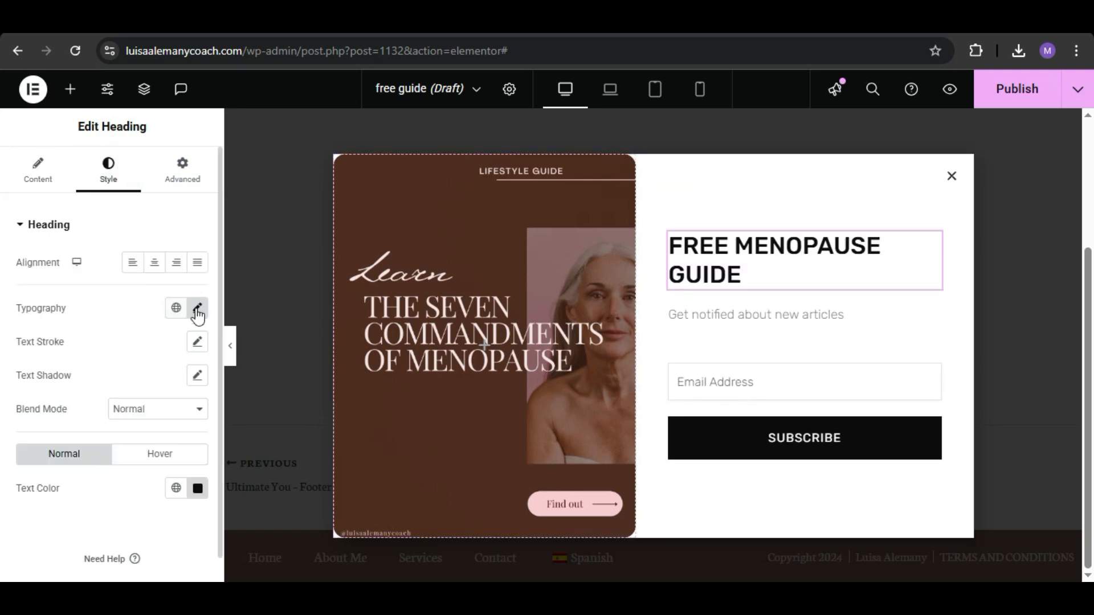
click(197, 309)
click(159, 381)
click(166, 533)
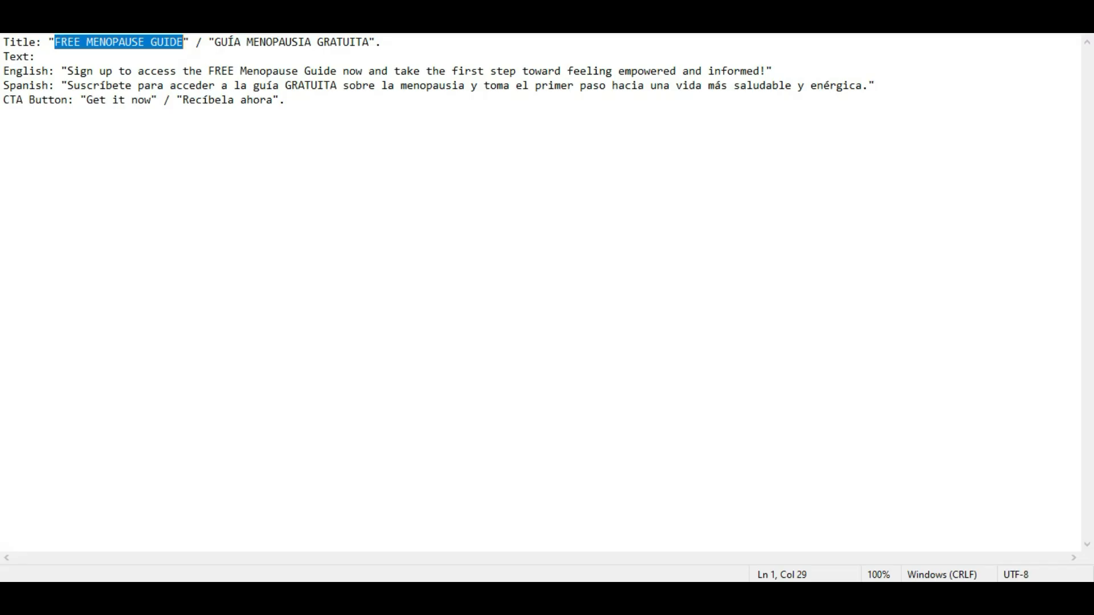
click(109, 171)
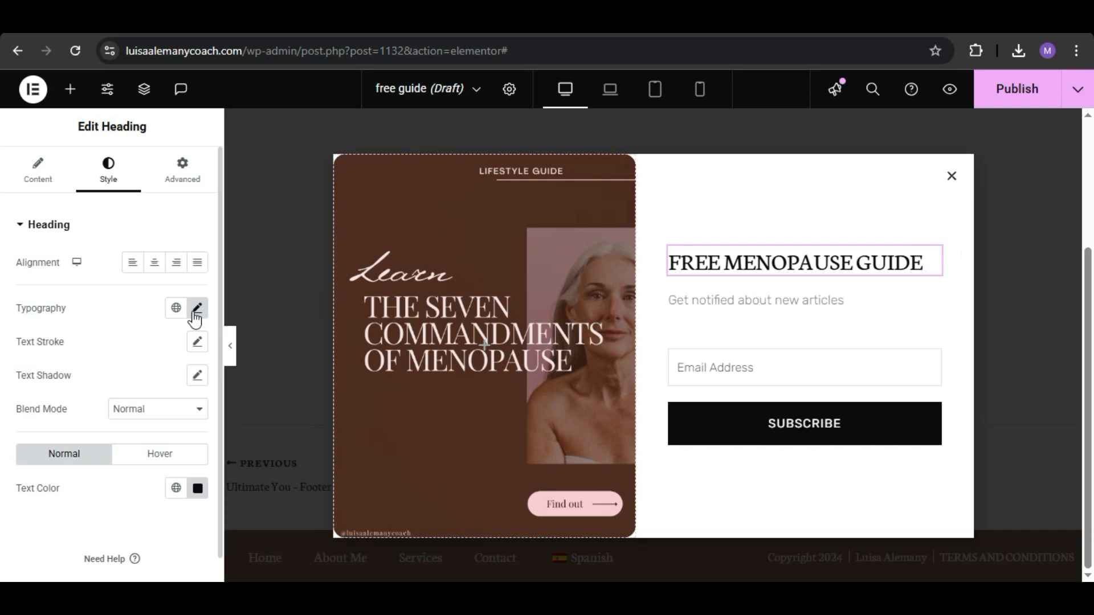
click(196, 309)
click(153, 382)
text(neu)
click(147, 506)
click(144, 465)
click(147, 330)
drag(219, 414, 220, 527)
click(197, 152)
drag(67, 511, 83, 514)
- Change the sign-up paragraph's font family to the heading's serif font and enlarge its text
click(229, 358)
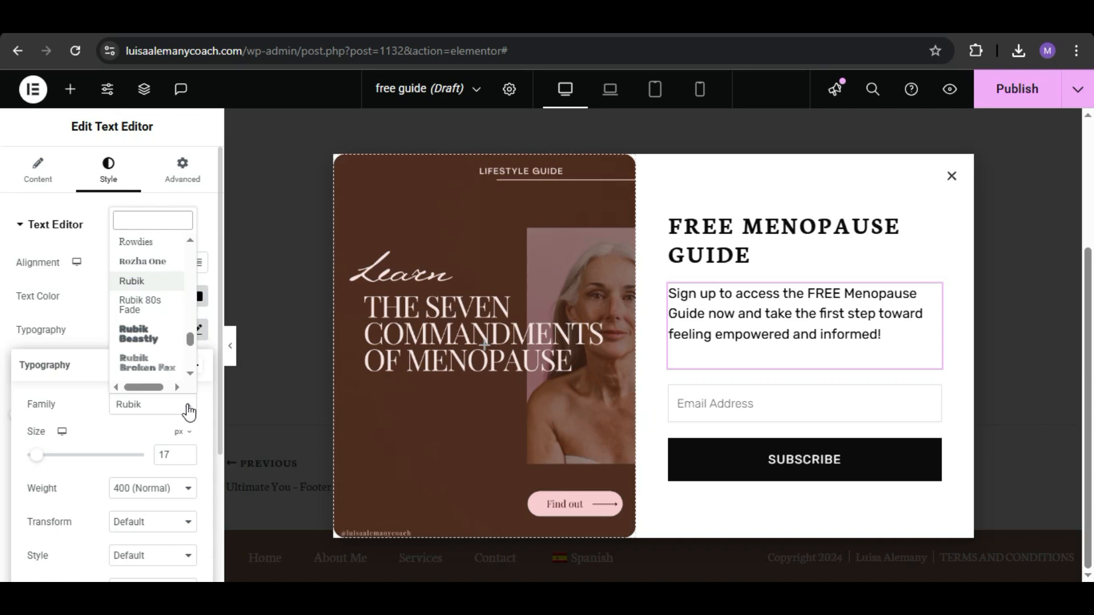
click(152, 245)
drag(35, 454, 37, 455)
- Add a first name field to the newsletter form and place it above the Email Address field
click(722, 596)
click(722, 596)
click(930, 405)
click(112, 350)
drag(108, 349, 91, 323)
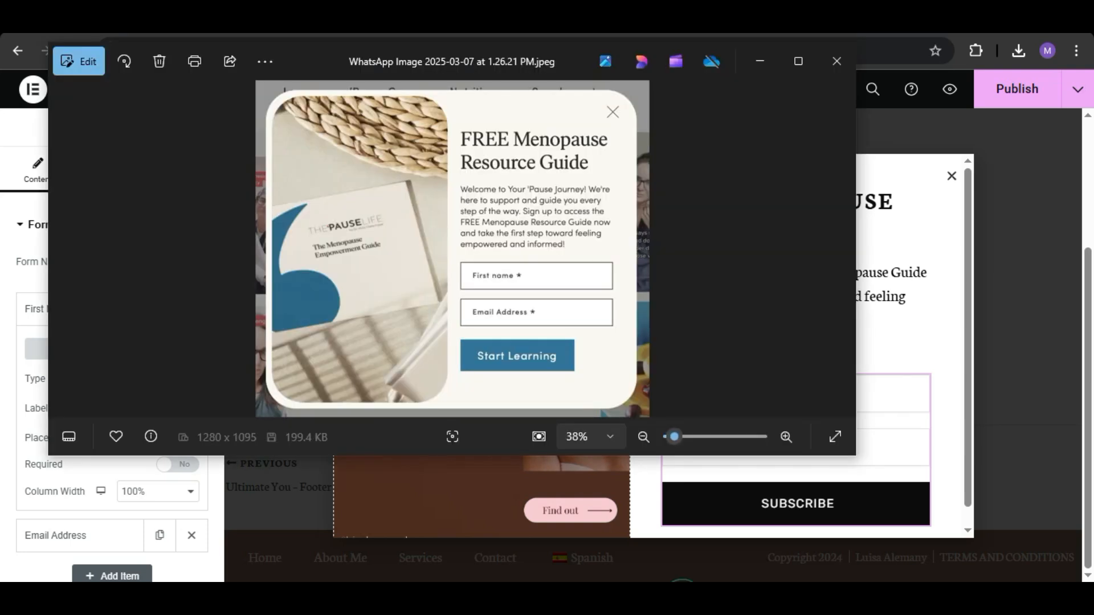
- Copy the new field's "First Name" label into its placeholder and make the field required
key(ctrl+a)
key(ctrl+c)
click(117, 437)
key(ctrl+v)
click(165, 464)
scroll(95, 438, down, 2)
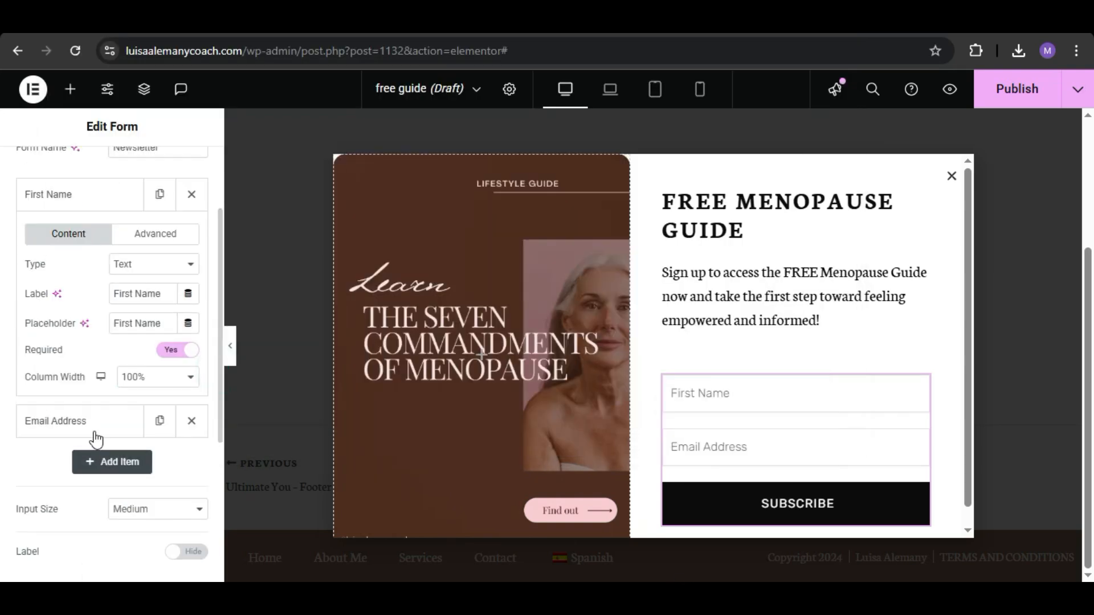
- Set the form's submit button text to "Get it now"
click(96, 439)
scroll(161, 541, down, 3)
click(85, 459)
key(ctrl+a)
text(Get it now)
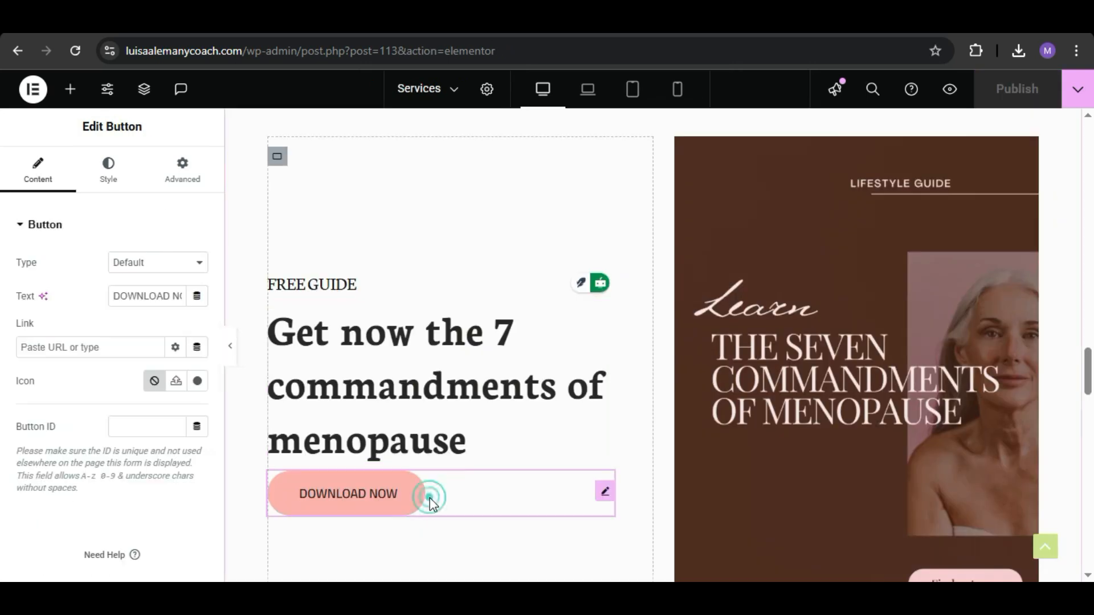
- Restyle the form's submit button with the pink background and dark text of the Services page's DOWNLOAD NOW button
click(108, 171)
click(198, 464)
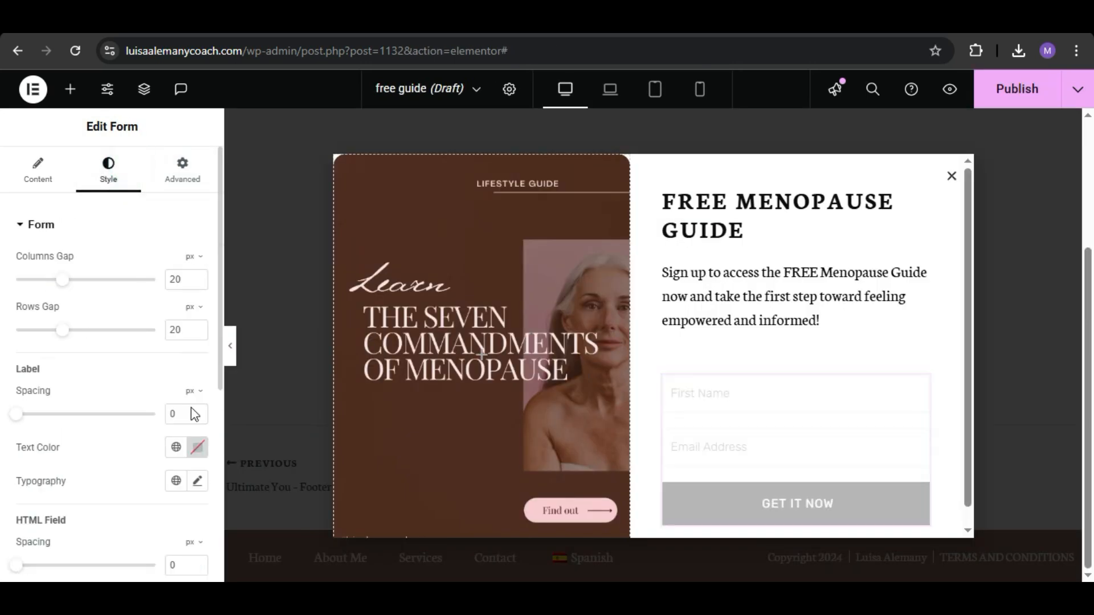
click(44, 300)
click(196, 527)
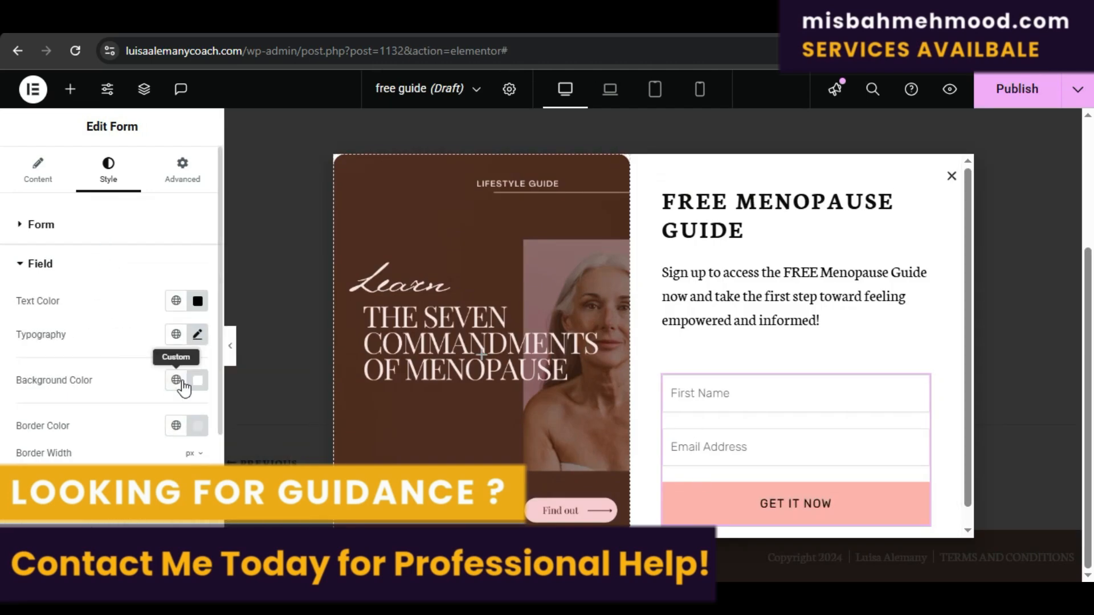
- Set the border colour of the popup form's fields to black
drag(221, 194, 221, 249)
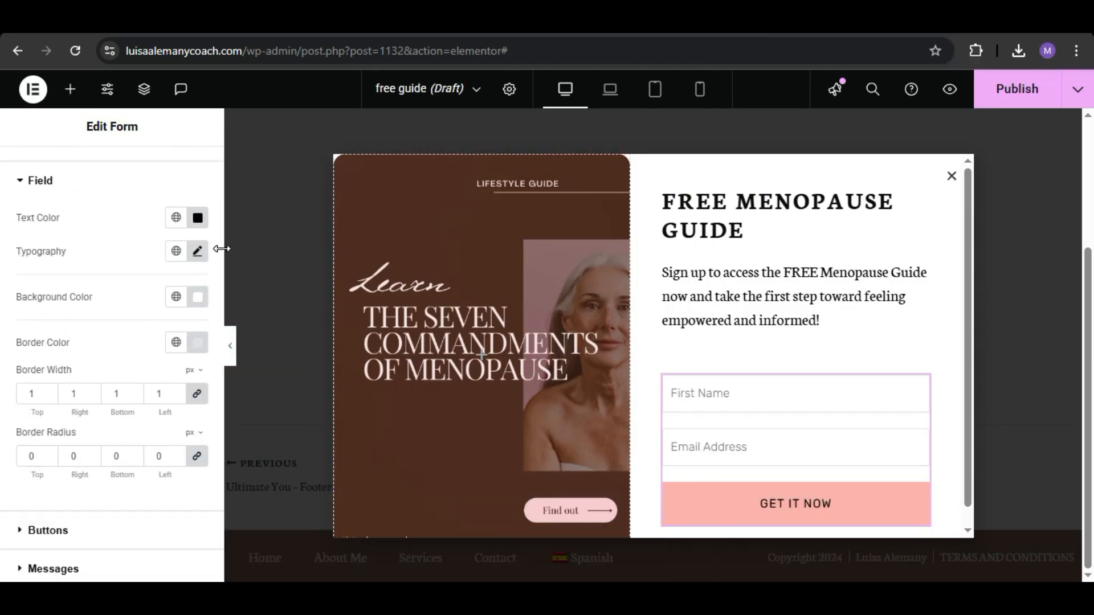
scroll(220, 285, up, 2)
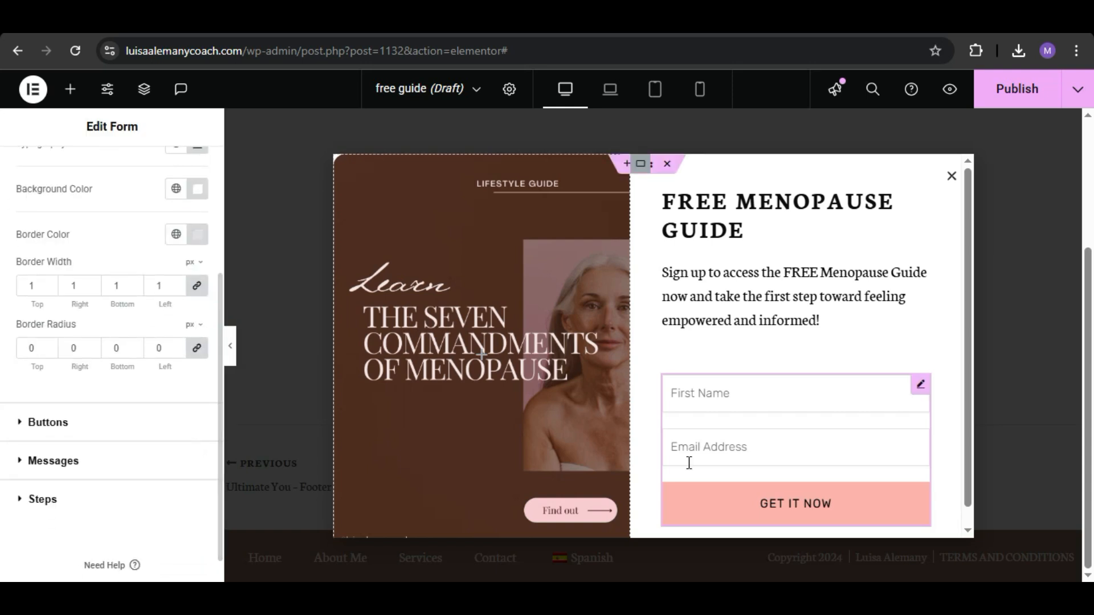
click(198, 234)
click(113, 418)
click(678, 456)
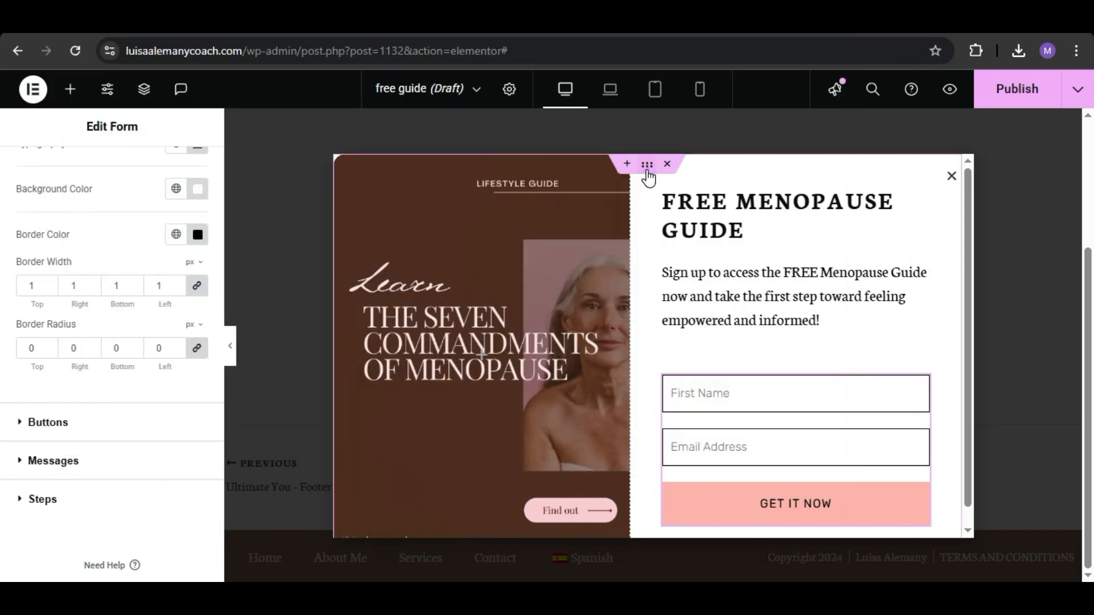
- Review the popup container's border settings, preview the popup without the editing panel, and compare it with the reference popup image
click(647, 165)
click(107, 171)
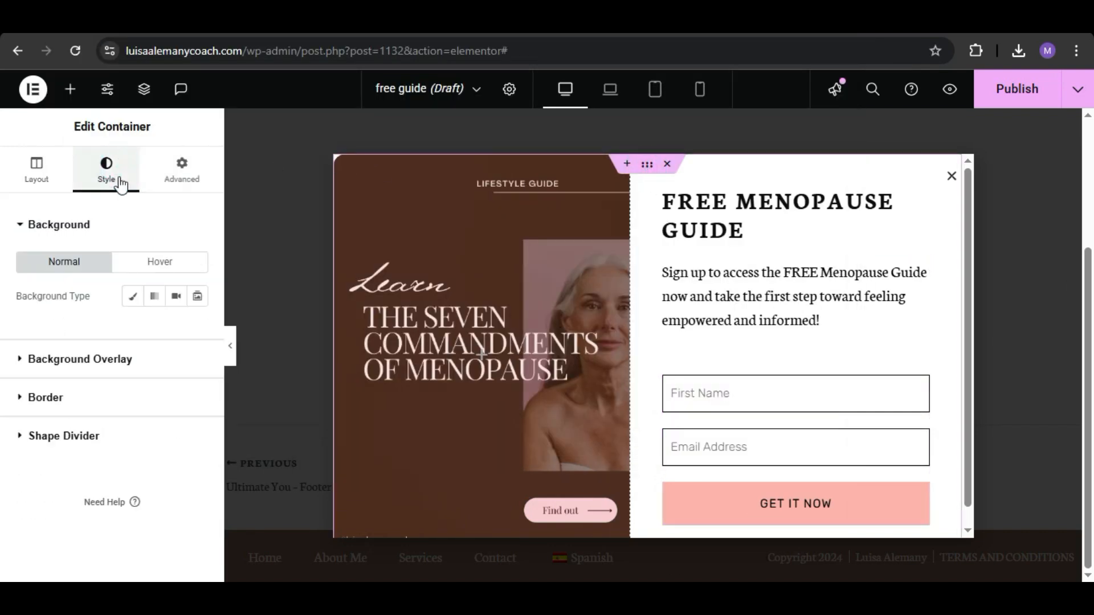
click(45, 393)
click(232, 346)
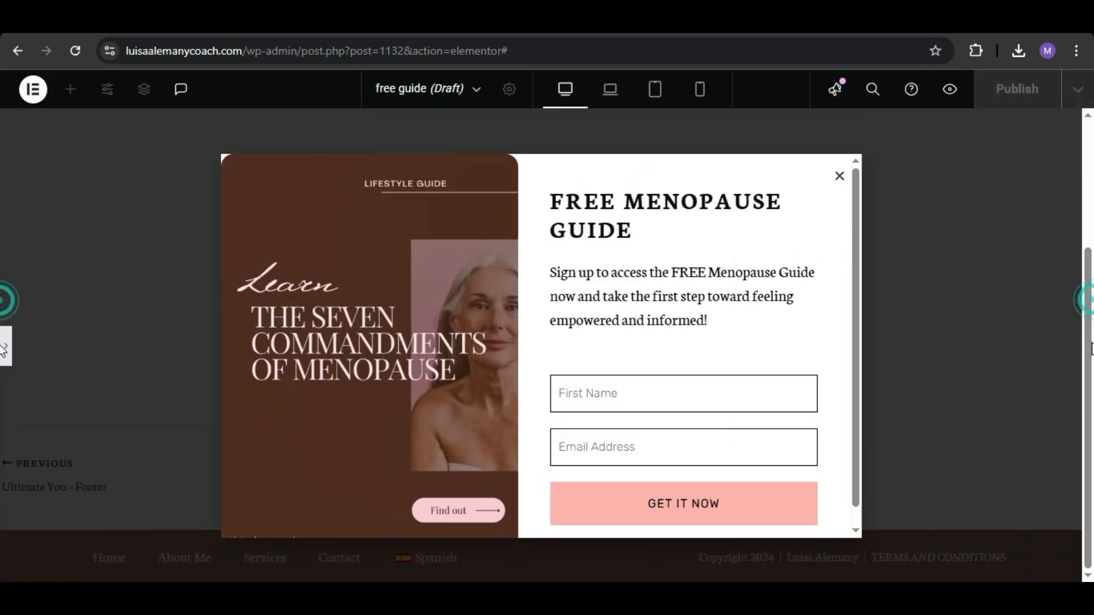
drag(855, 288, 857, 381)
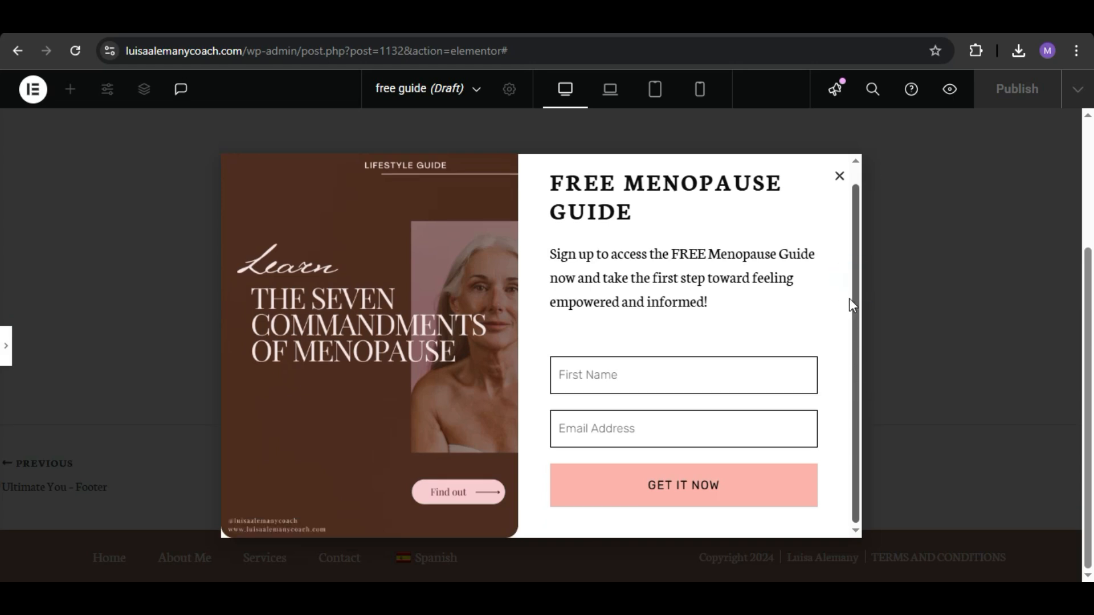
scroll(849, 299, up, 1)
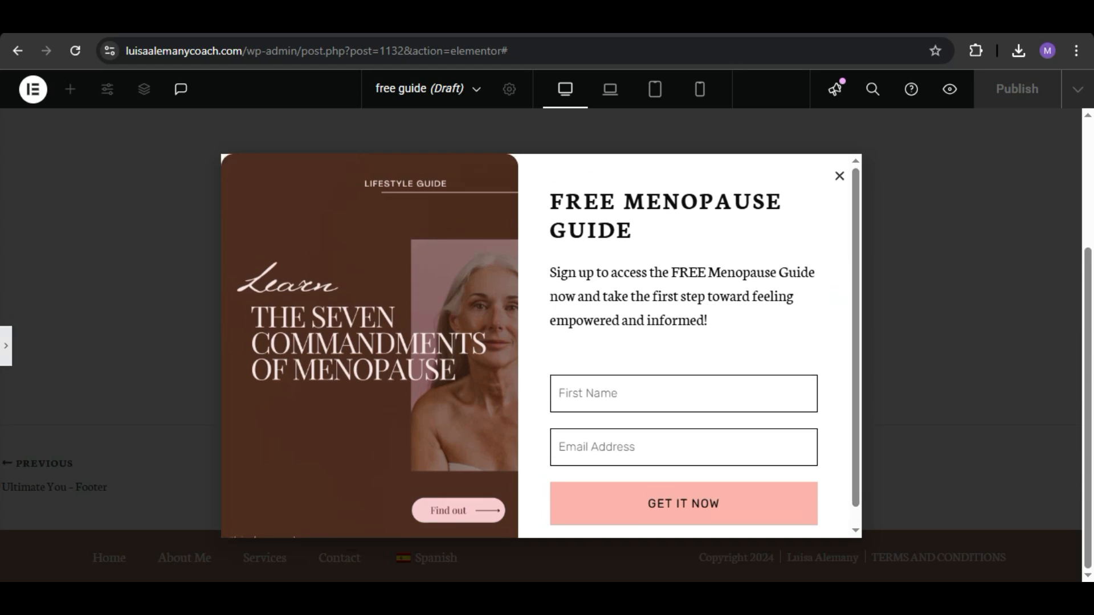
click(5, 346)
click(655, 598)
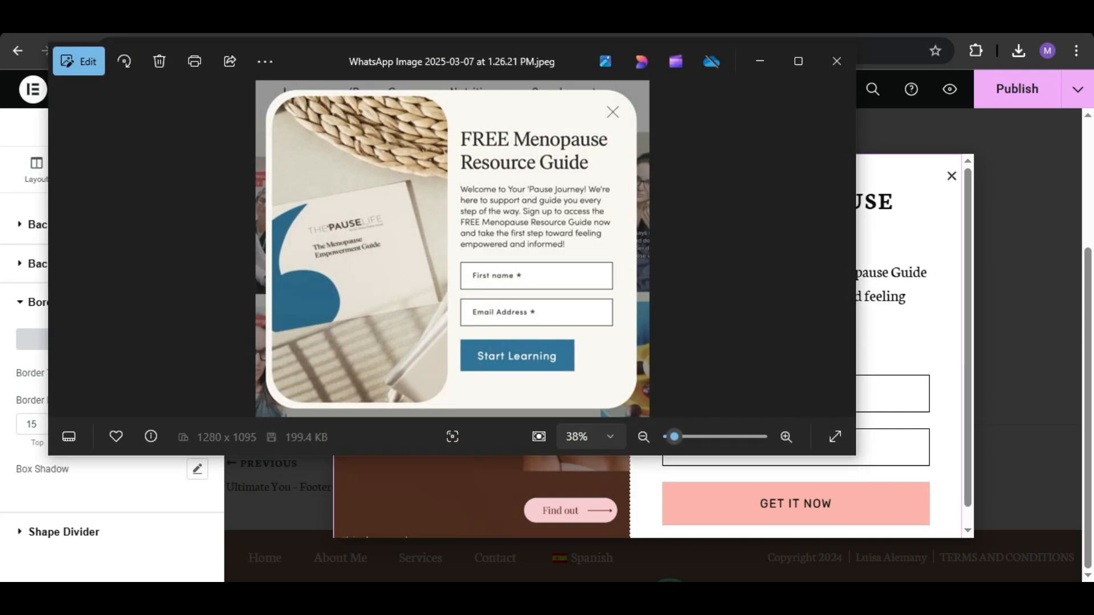
click(668, 595)
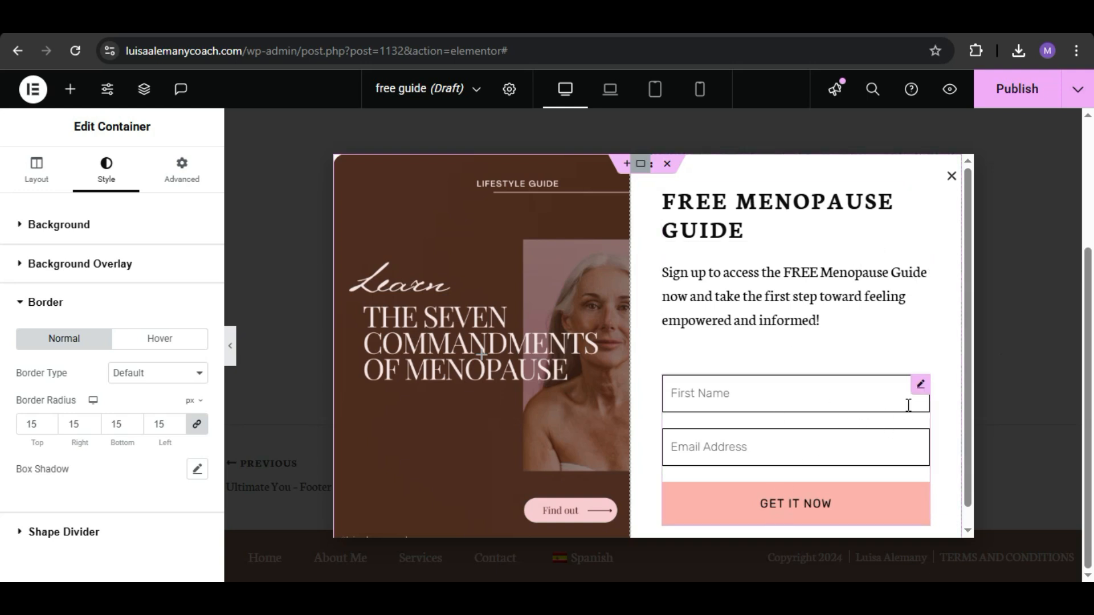
- Publish the popup with an Include display condition for the Entire Site
click(1004, 101)
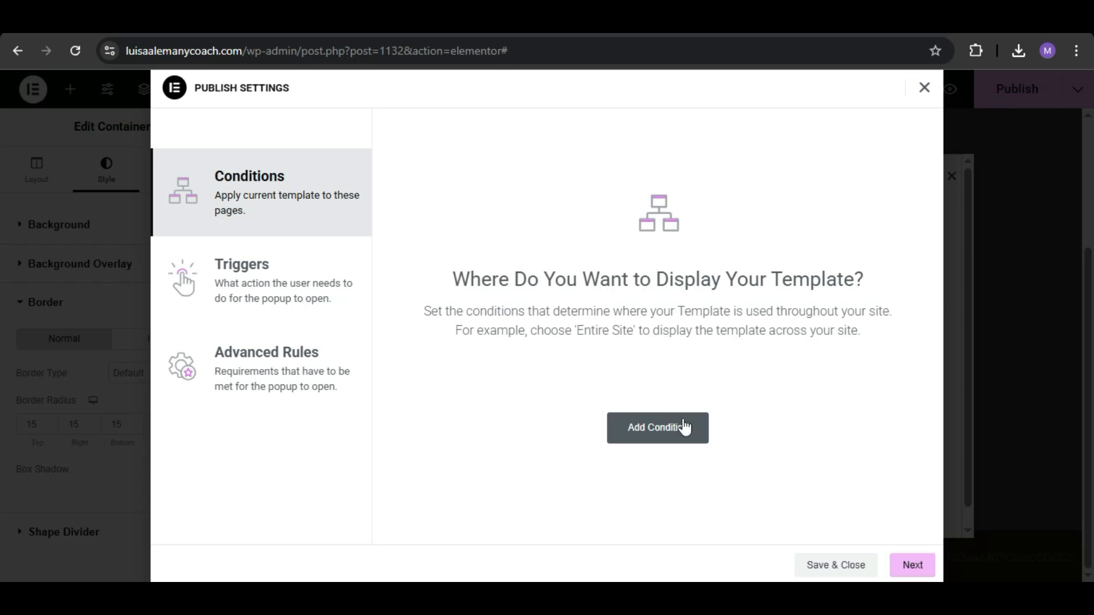
click(673, 437)
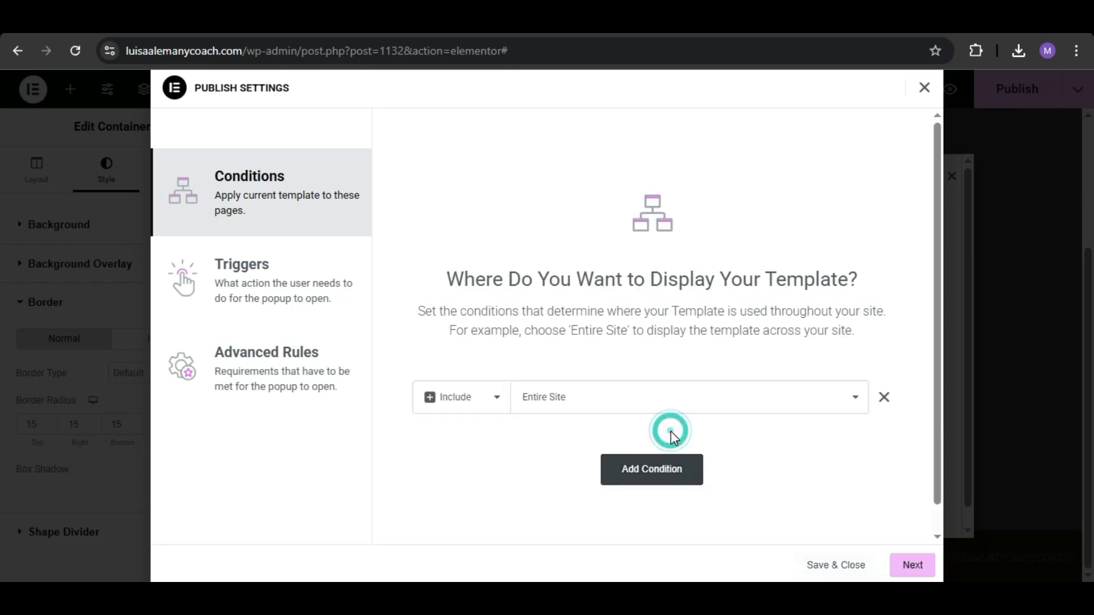
click(852, 565)
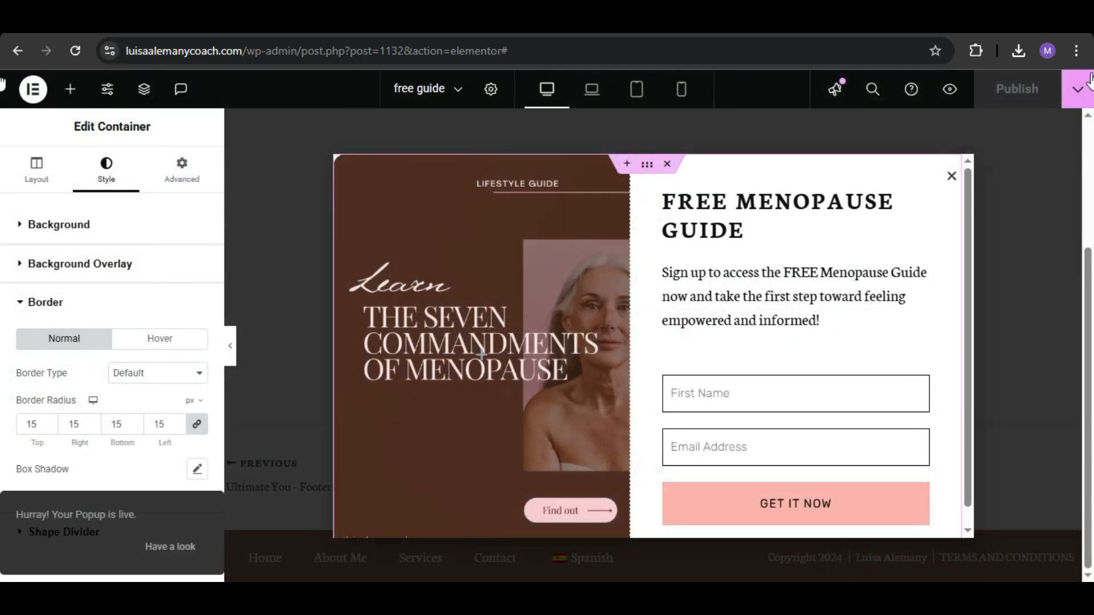
- Reopen the popup's display conditions and set the included scope to Singular
click(1077, 89)
click(1002, 206)
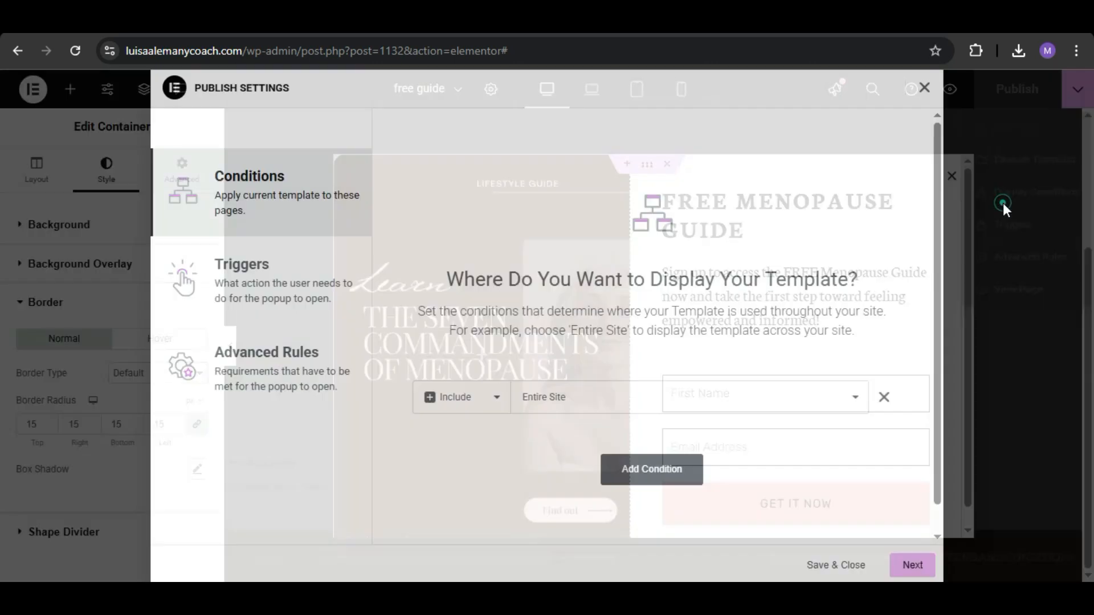
click(846, 405)
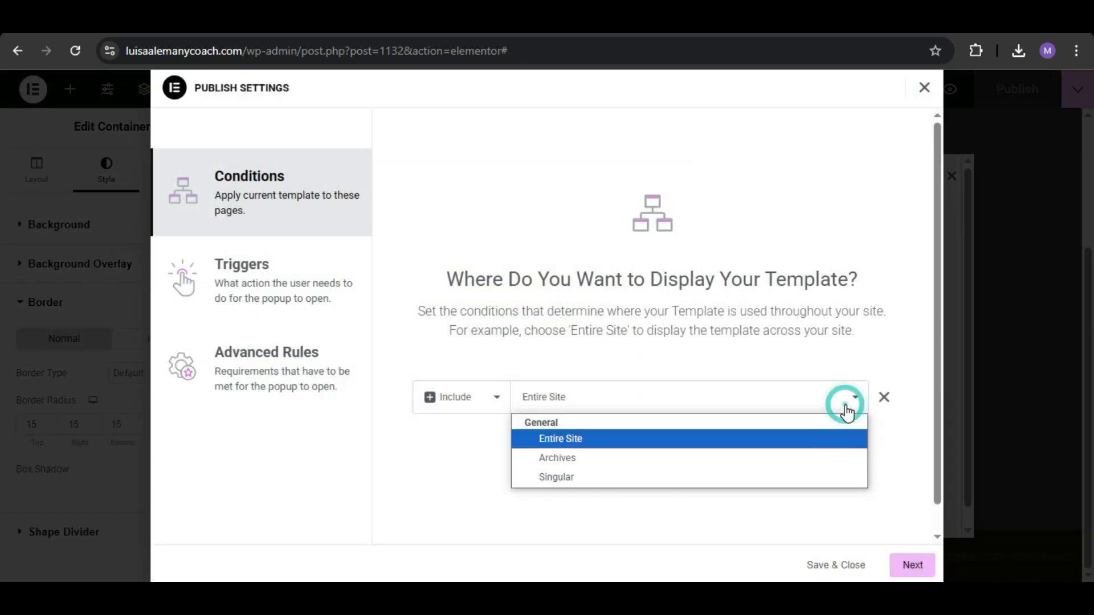
click(762, 479)
- Narrow the popup's Singular display condition to Pages
click(783, 401)
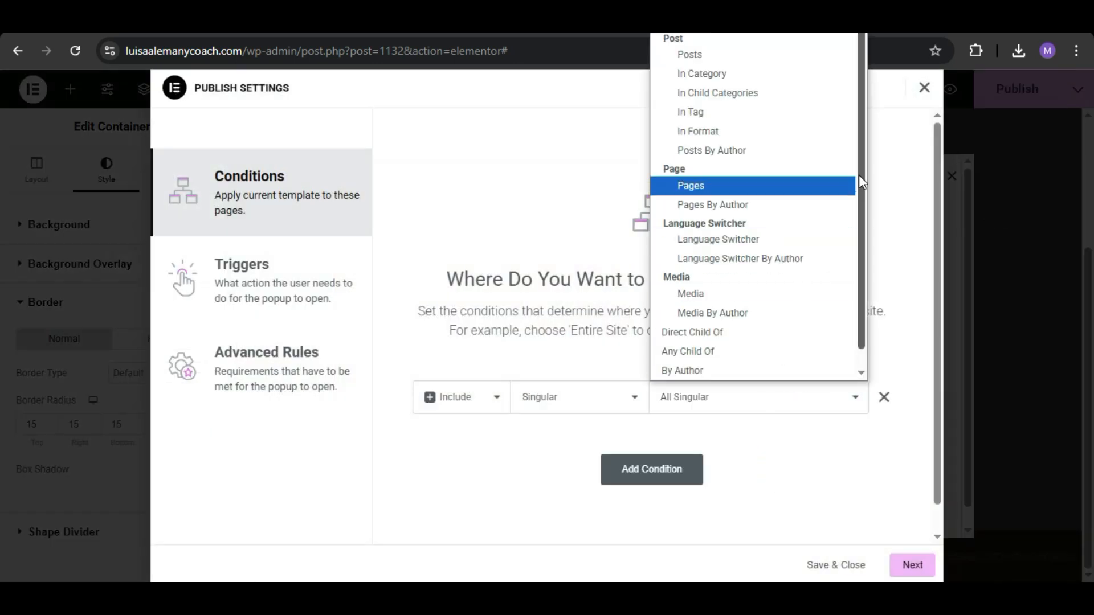
drag(861, 175, 864, 42)
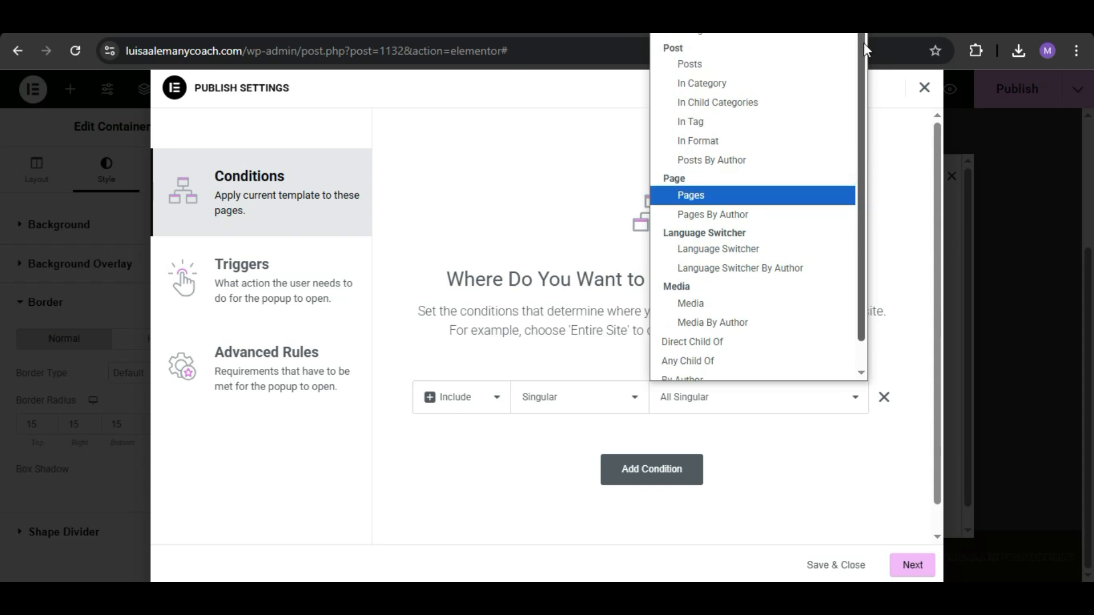
click(771, 17)
click(789, 398)
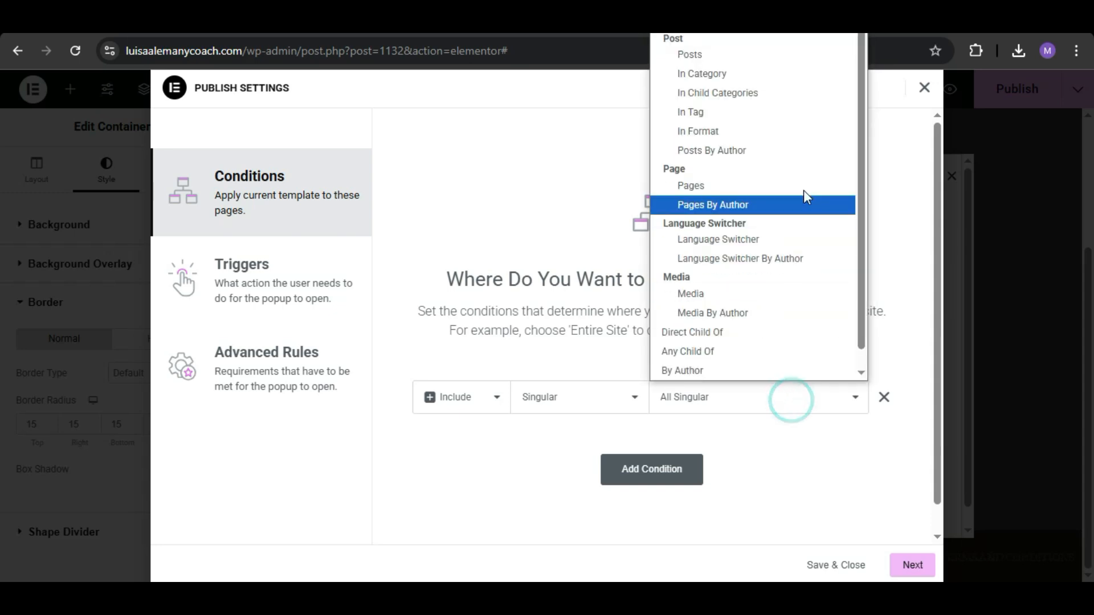
click(860, 121)
scroll(844, 114, up, 1)
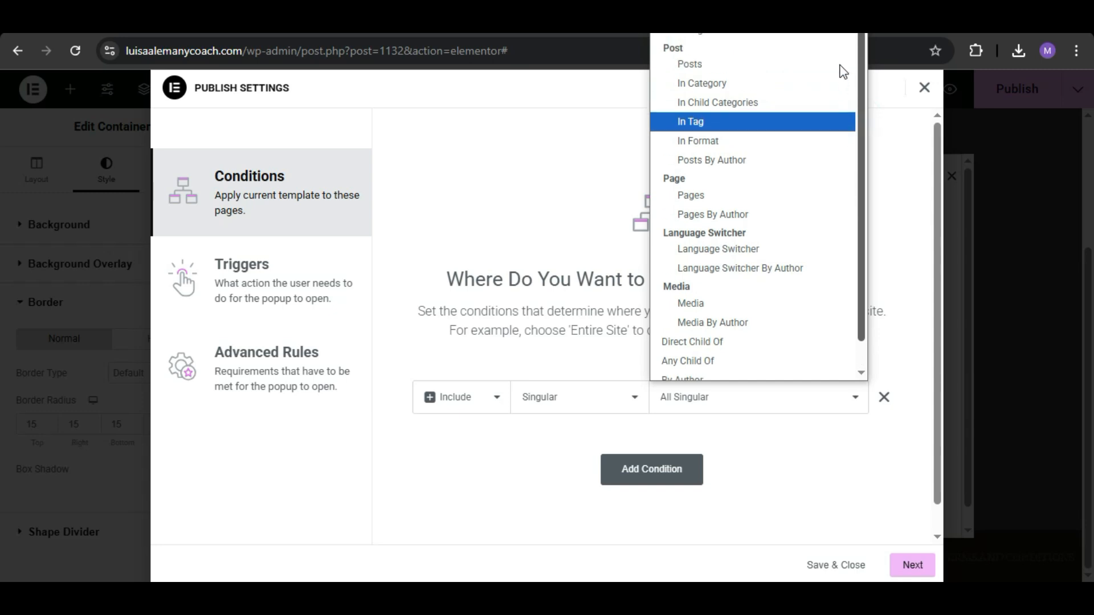
click(732, 197)
- Limit the Pages condition to the Services page and save the popup's publish settings
click(800, 397)
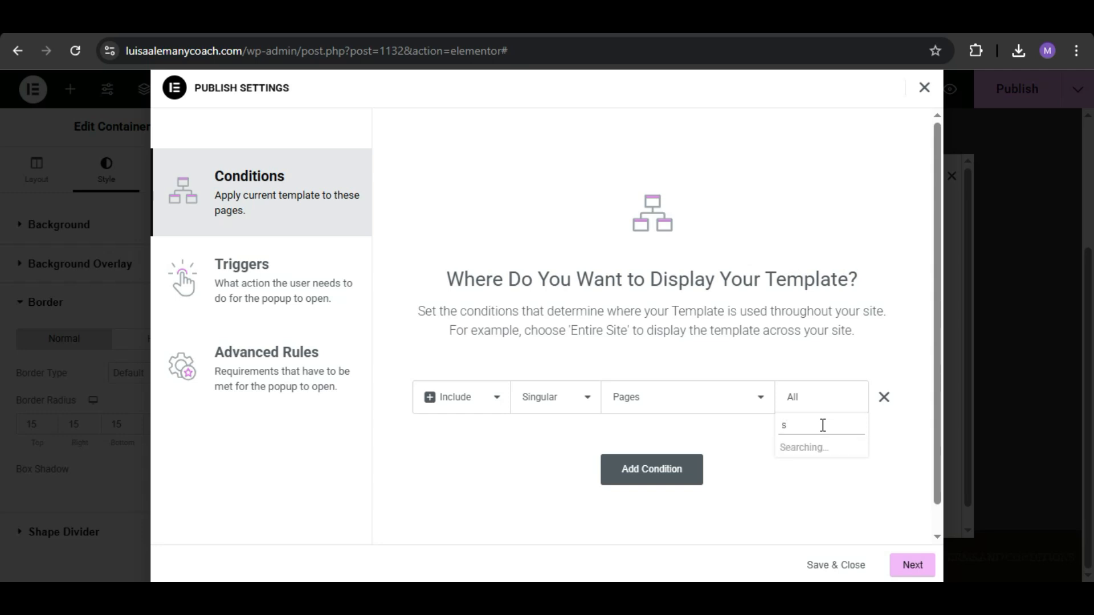
text(ser)
click(811, 449)
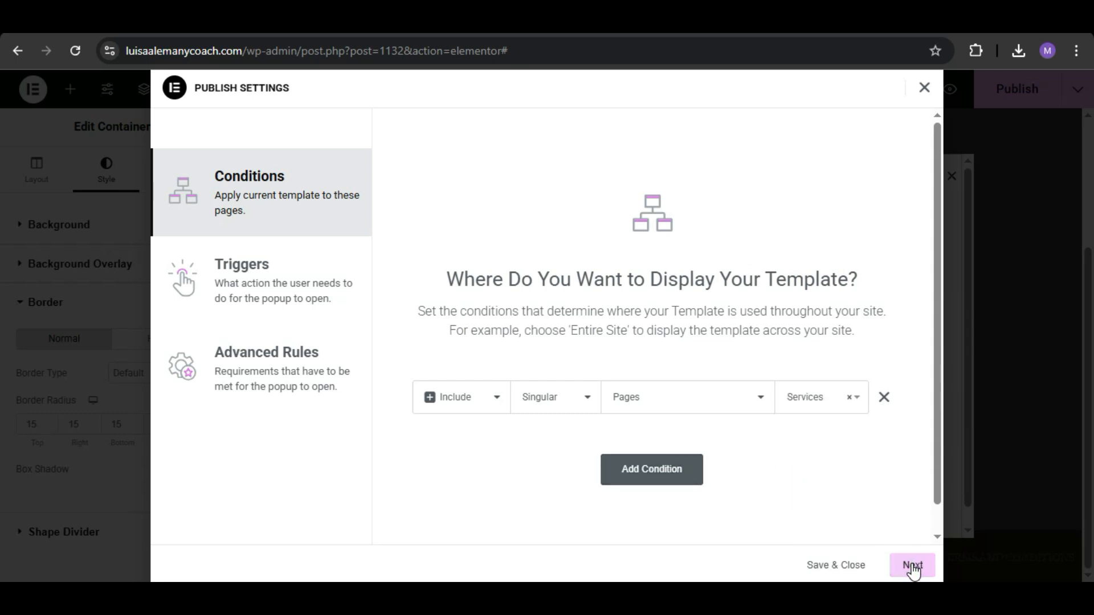
click(854, 570)
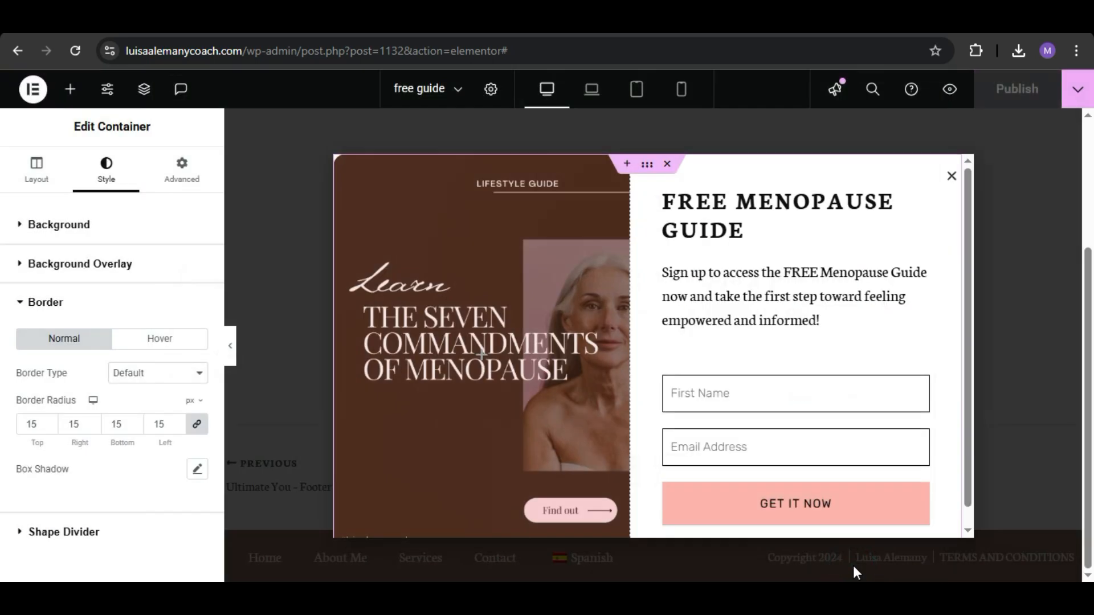
mouse_move(1086, 406)
mouse_down()
mouse_move(1081, 290)
mouse_move(1082, 406)
mouse_up()
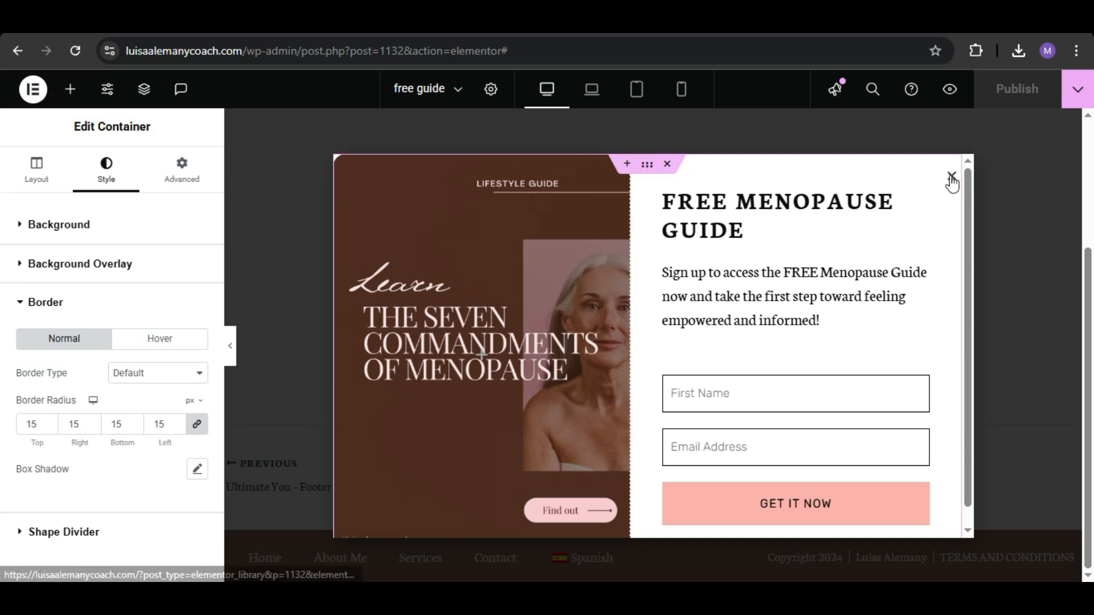
- Open the website's Services page in a new browser tab, find its Free Guide section, and open the page for editing in Elementor
key(ctrl+t)
text(lu)
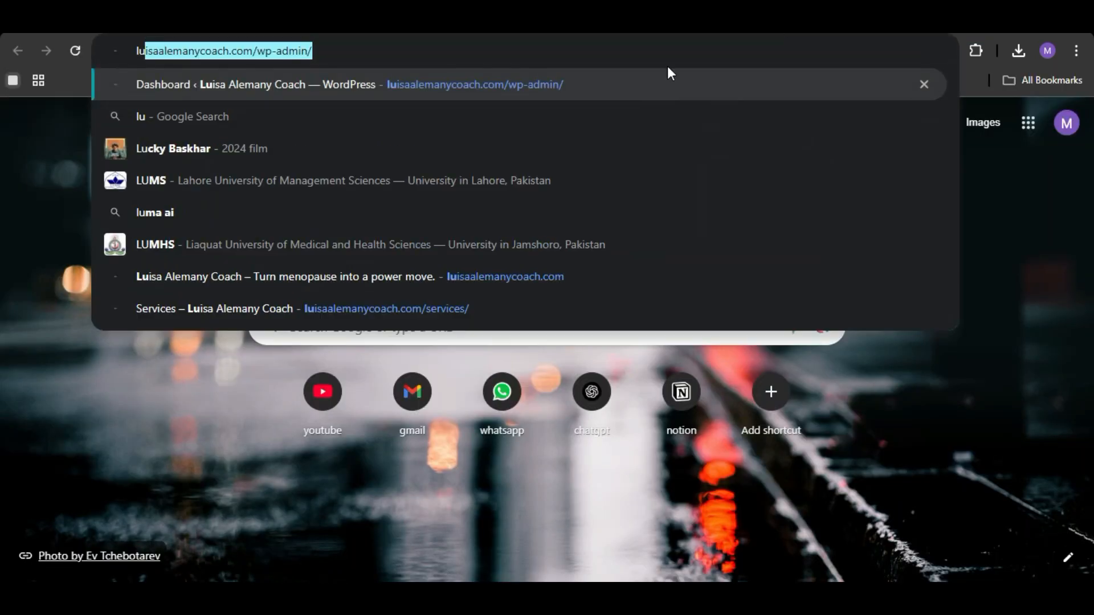
click(504, 278)
click(542, 179)
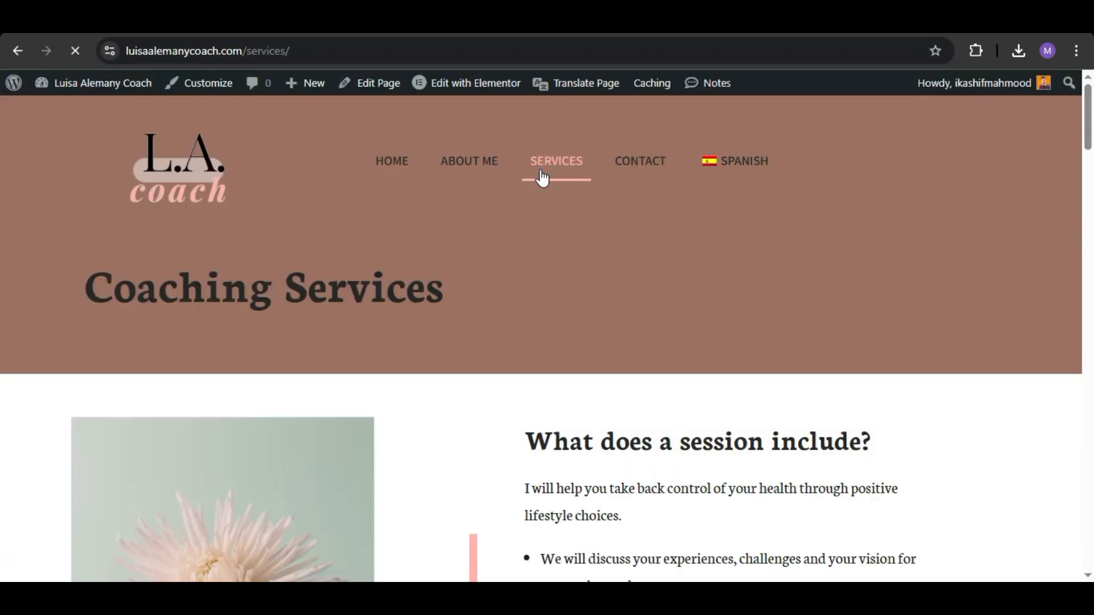
drag(1088, 131, 1083, 412)
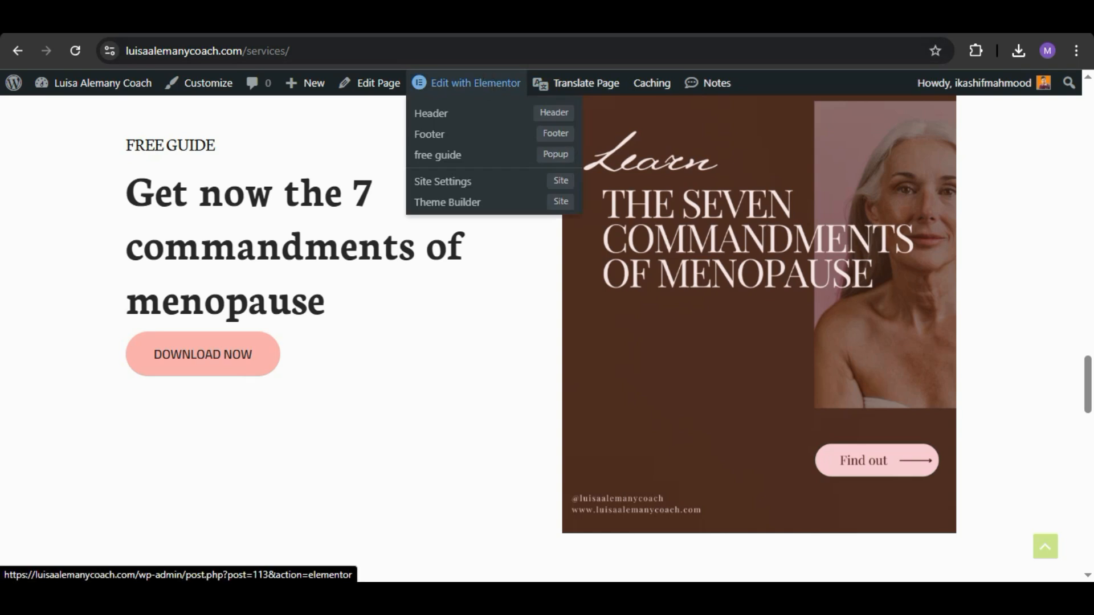
click(487, 84)
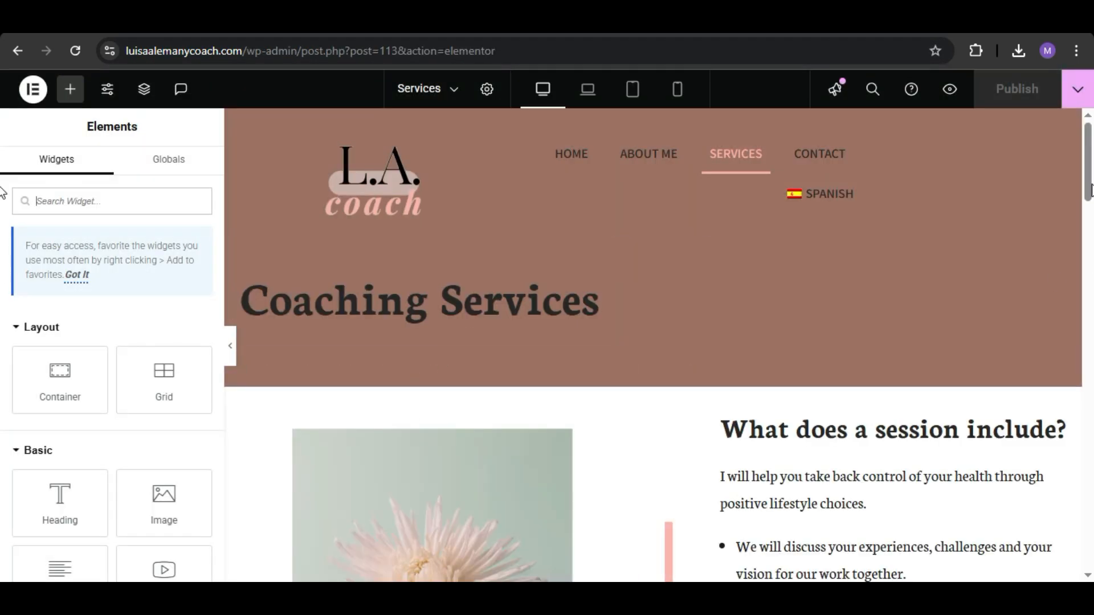
- Select the DOWNLOAD NOW button in the Free Guide section, add space above it, and return to its content settings
scroll(1072, 307, down, 10)
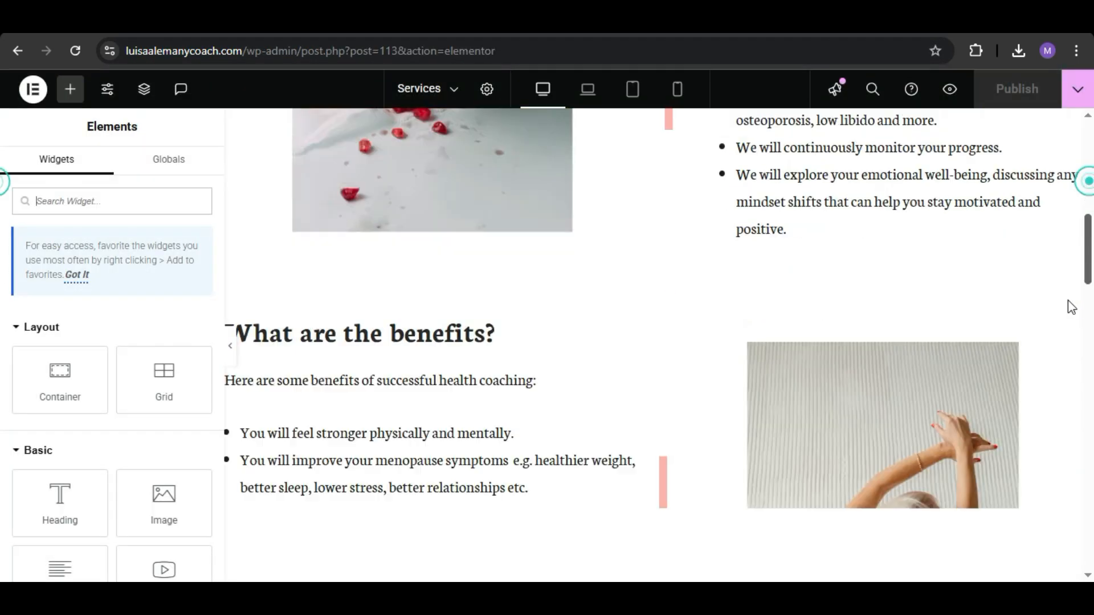
scroll(1071, 308, down, 15)
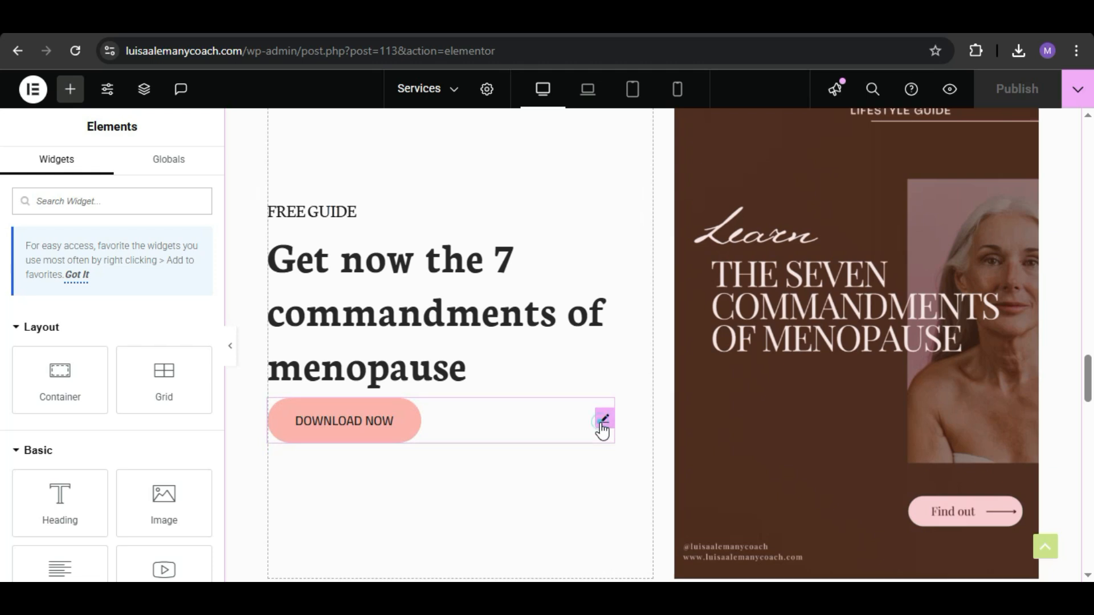
click(602, 420)
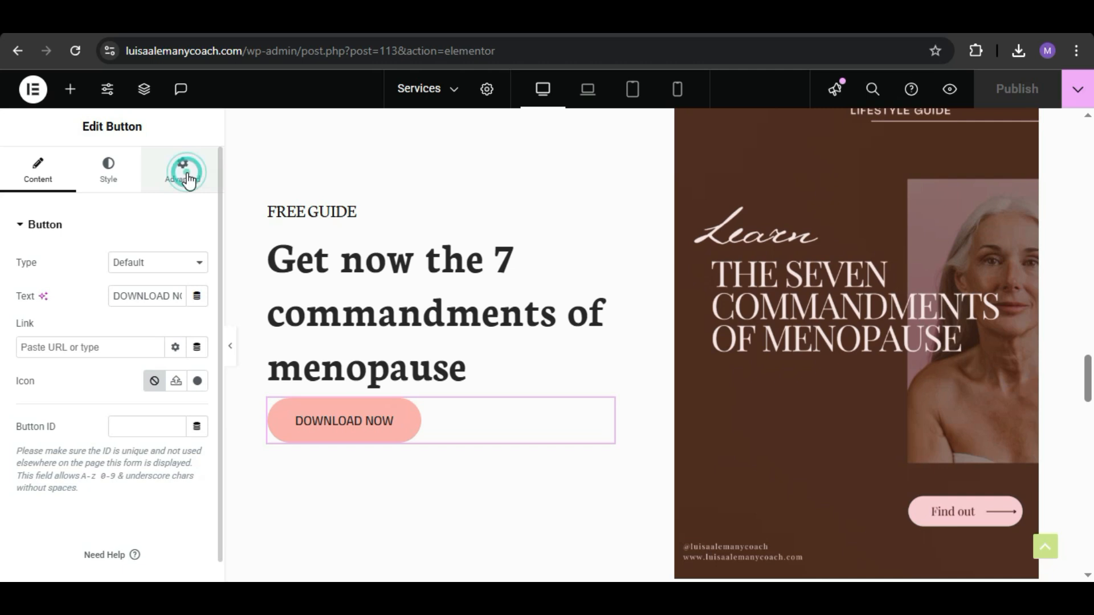
click(27, 187)
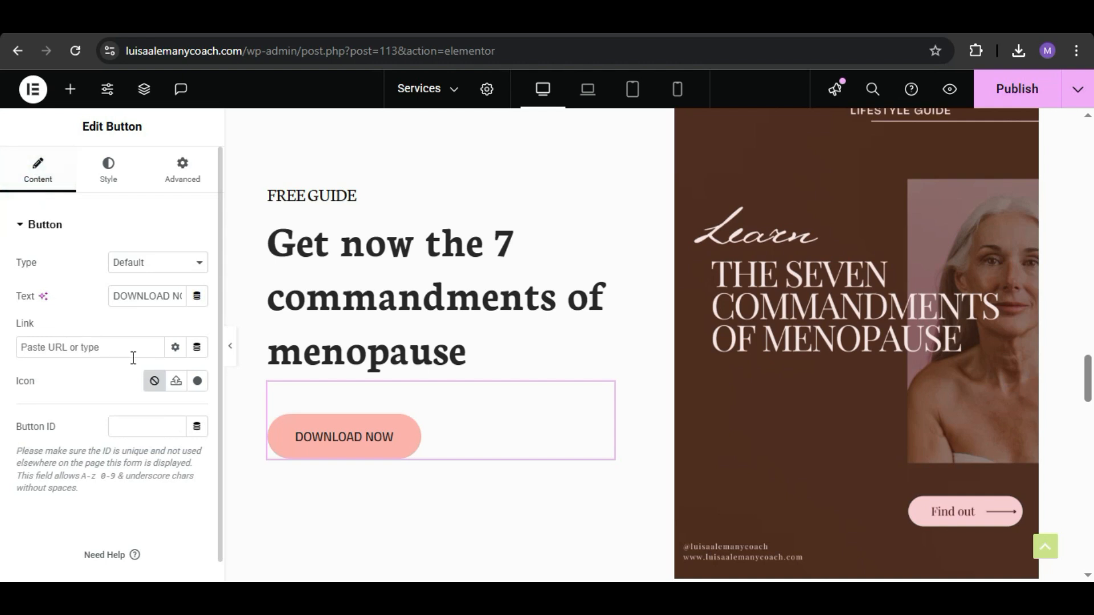
- Set the DOWNLOAD NOW button's link to the dynamic Popup action
click(196, 348)
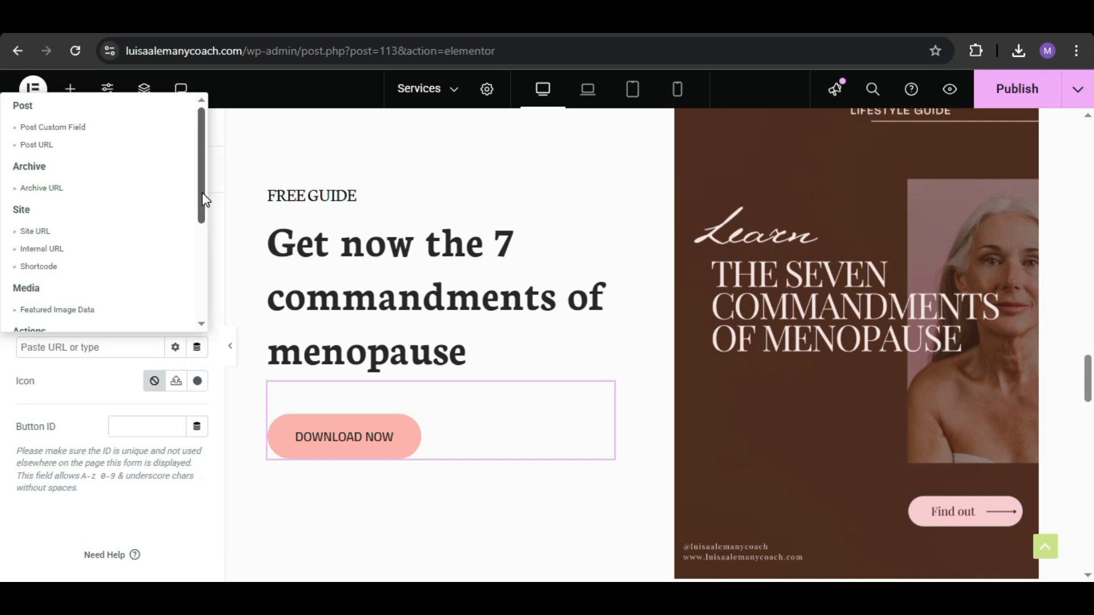
scroll(202, 196, down, 6)
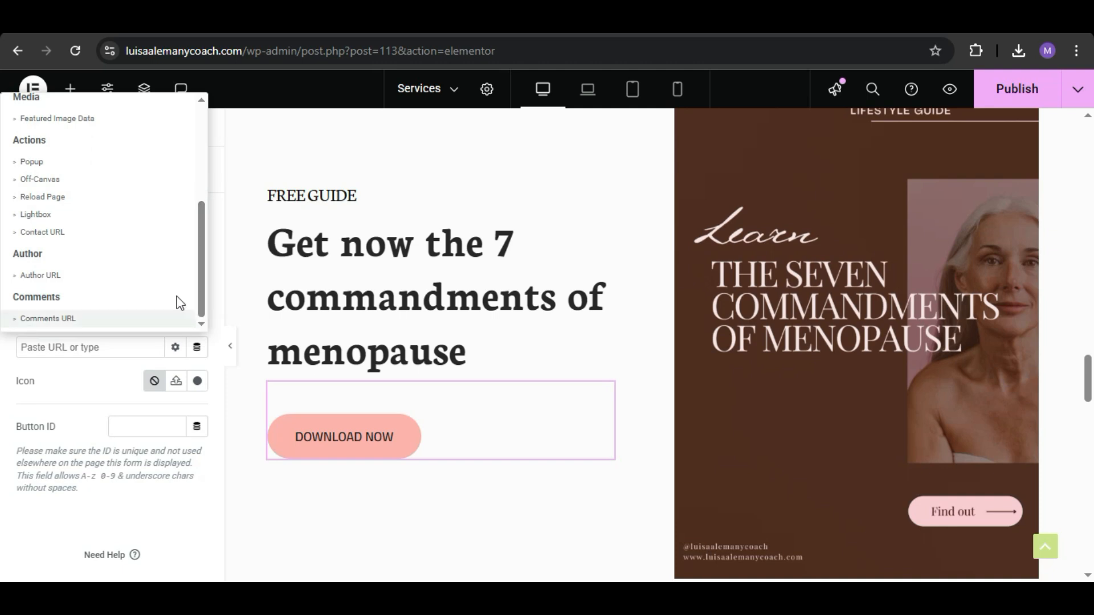
click(73, 162)
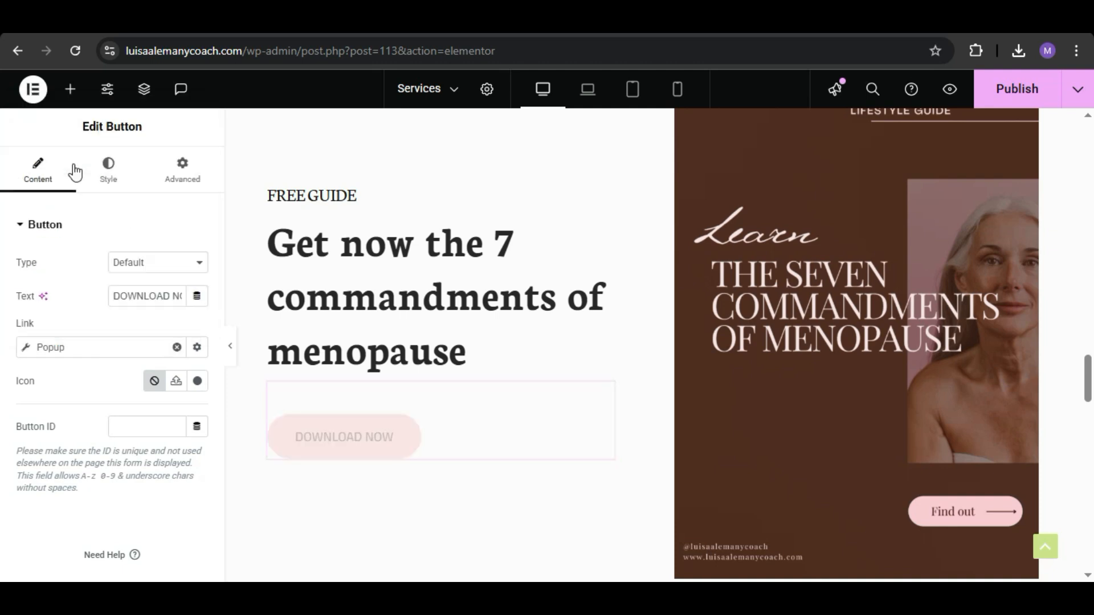
- Choose the "free guide" template as the popup opened by the DOWNLOAD NOW button, with the action Open Popup
click(141, 345)
click(88, 470)
click(80, 490)
text(fre)
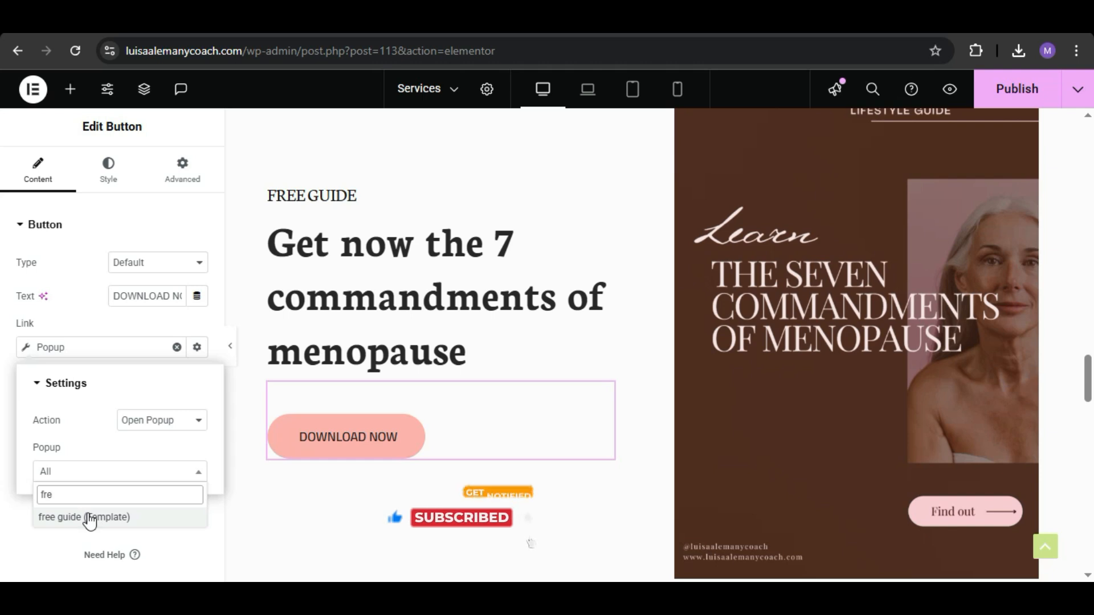
click(89, 518)
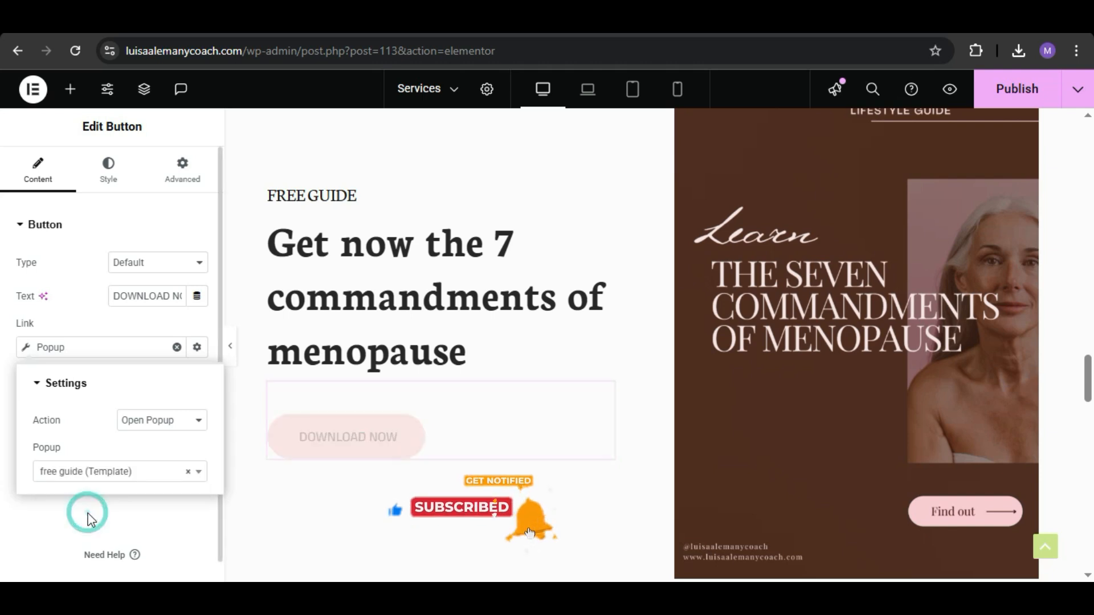
- Close the popup link settings, publish the updated Services page, and reload the live Services page in its own browser tab
click(66, 520)
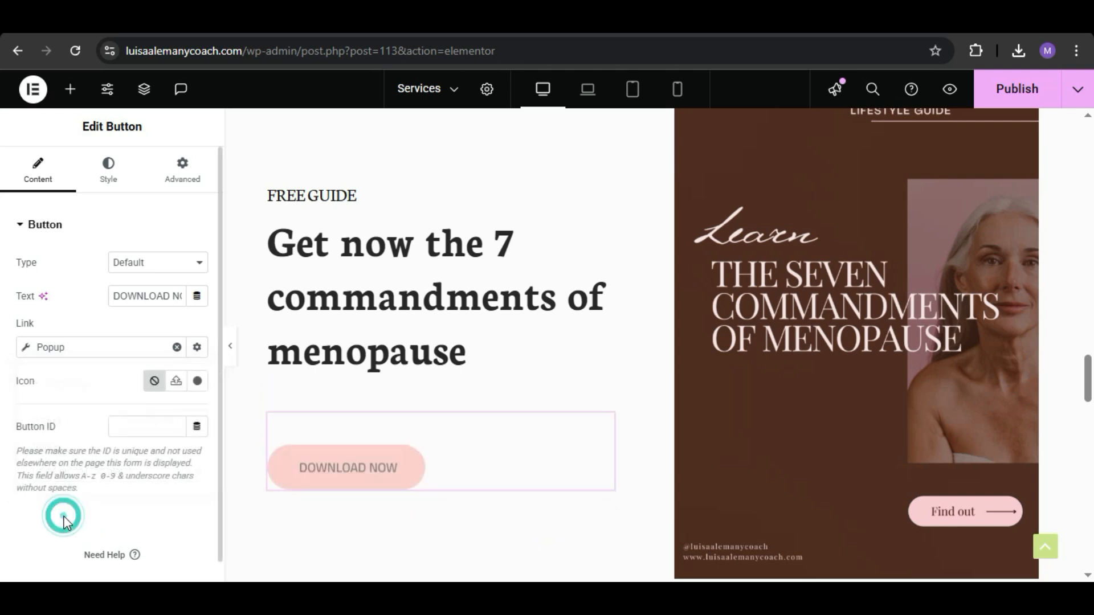
click(1019, 102)
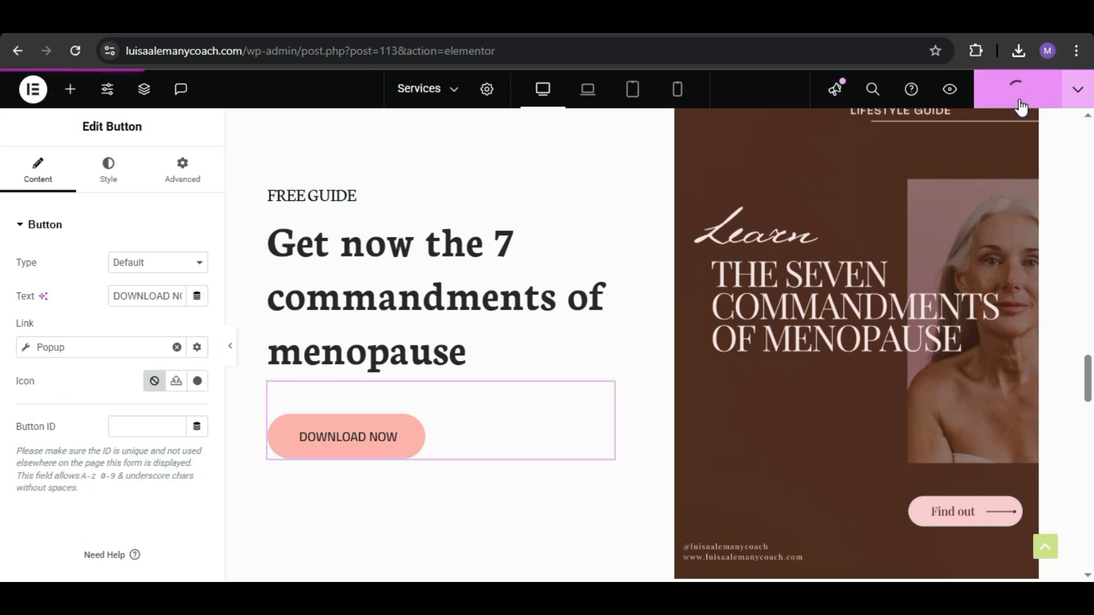
click(781, 22)
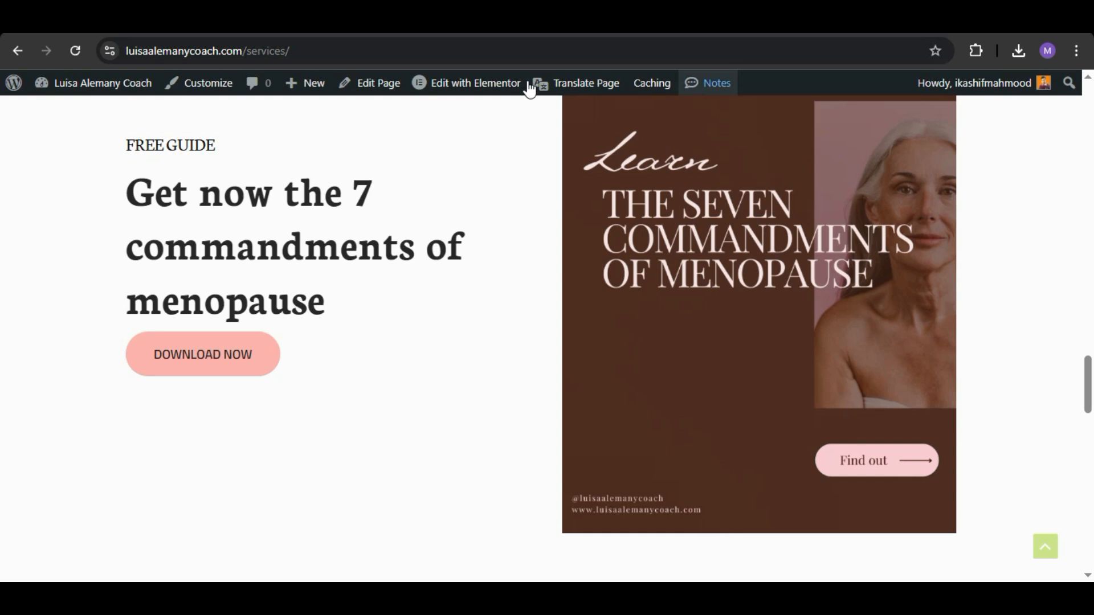
click(69, 53)
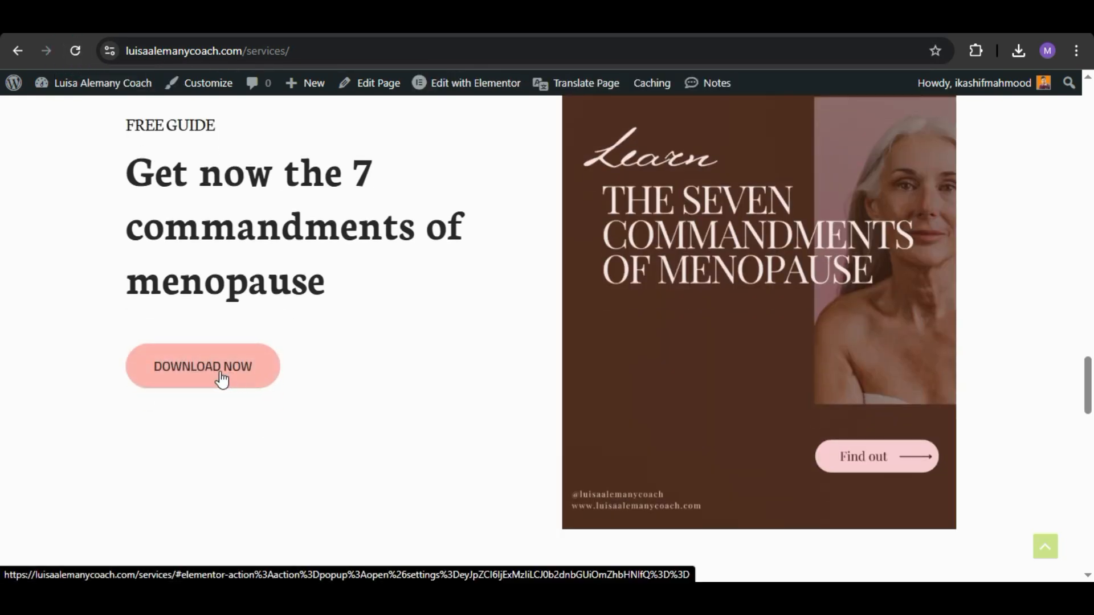
- Test the DOWNLOAD NOW button on the live page by opening the Free Menopause Guide popup, closing it, and opening it again
click(220, 371)
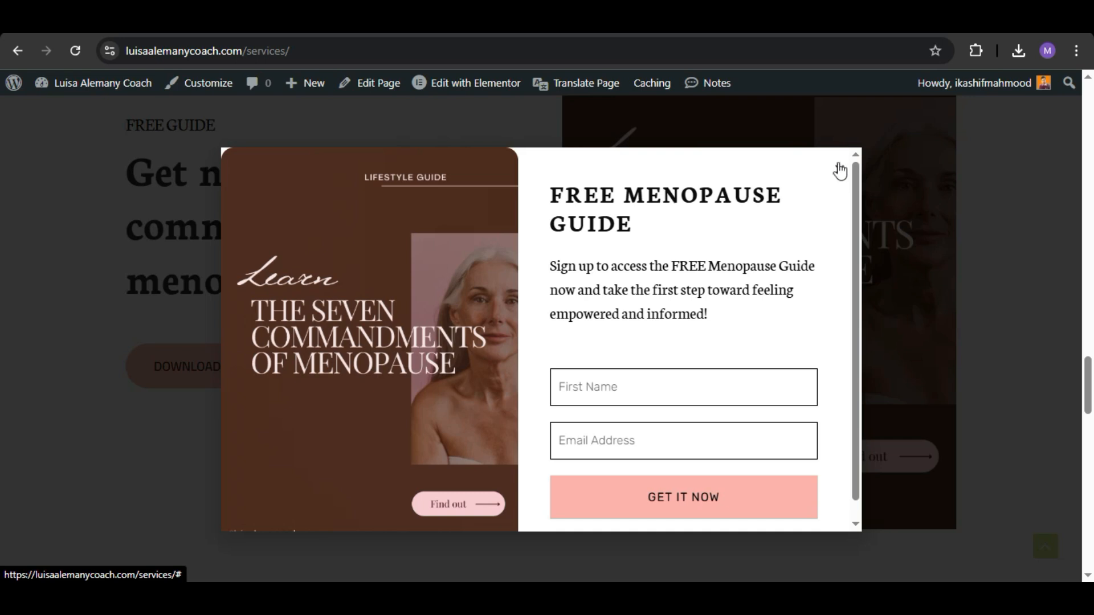
click(840, 174)
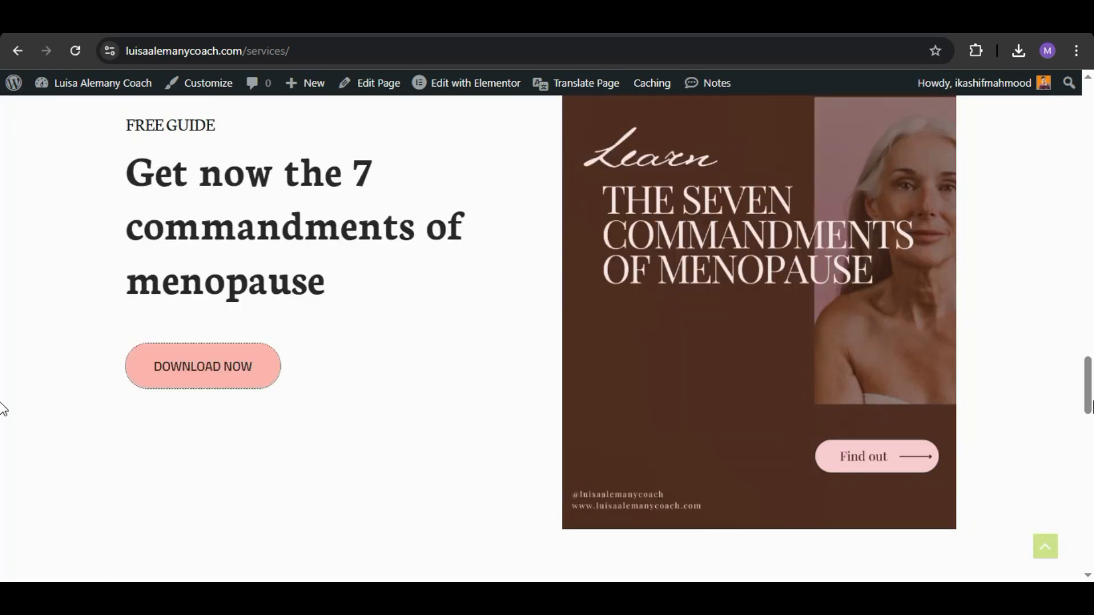
drag(1088, 406, 1060, 382)
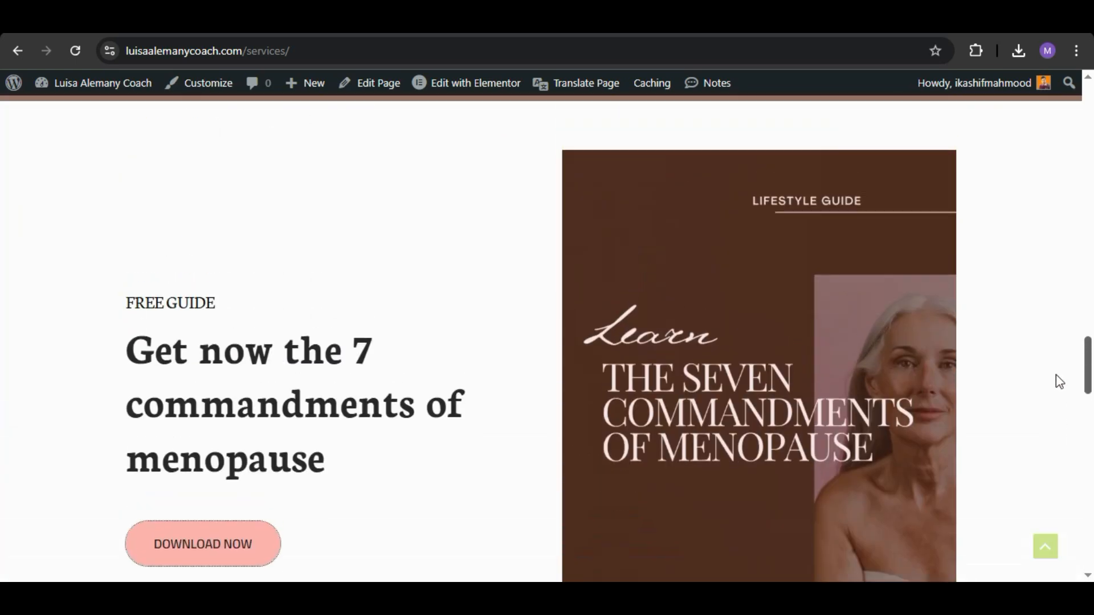
click(237, 481)
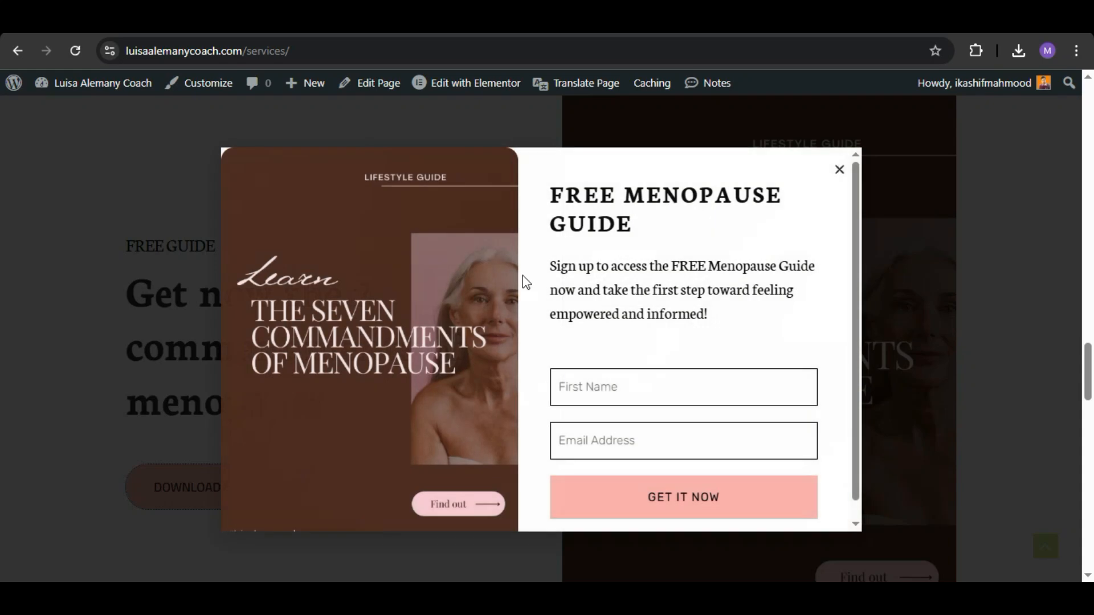